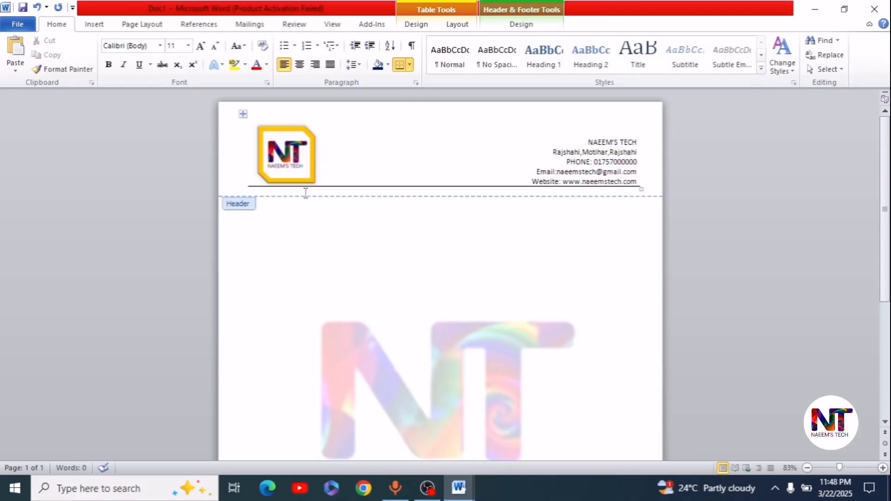
- Review the header, watermark and footer of the finished letterhead in Doc1, and switch to the blank Class 6 document
{"action": "scroll", "coordinate": [430, 235], "scroll_direction": "down", "scroll_amount": 5}
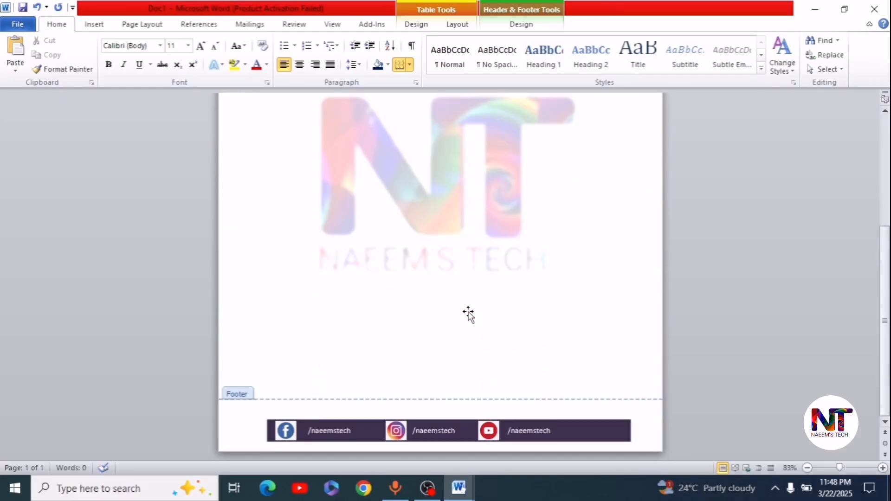
{"action": "scroll", "coordinate": [468, 314], "scroll_direction": "up", "scroll_amount": 5}
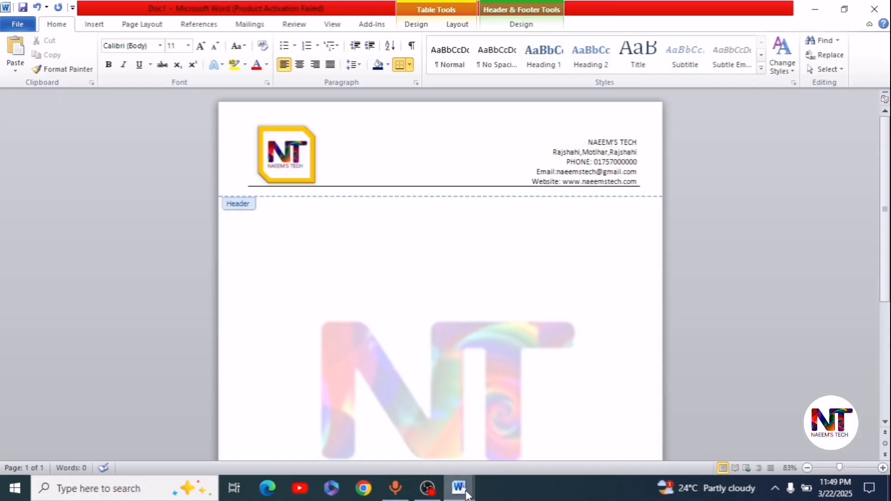
{"action": "mouse_move", "coordinate": [459, 487]}
{"action": "left_click", "coordinate": [520, 465]}
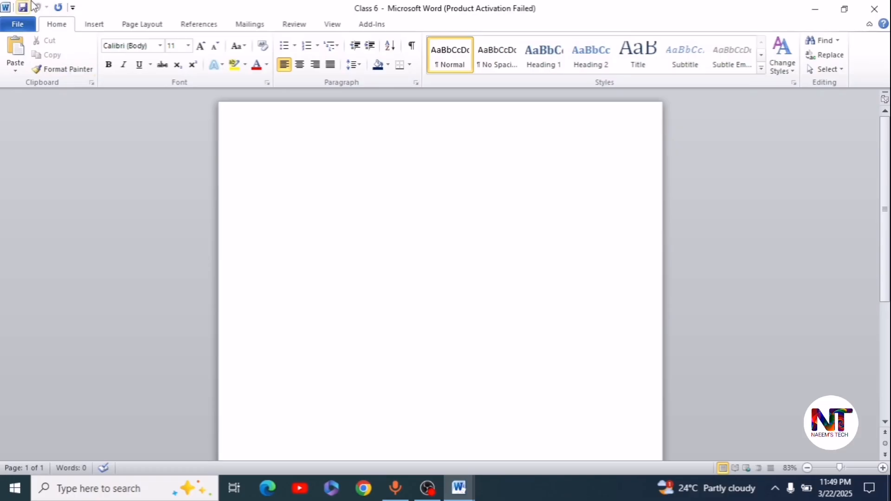
- Insert the built-in Blank header into the Class 6 document and check the page's header and footer areas
{"action": "left_click", "coordinate": [94, 25]}
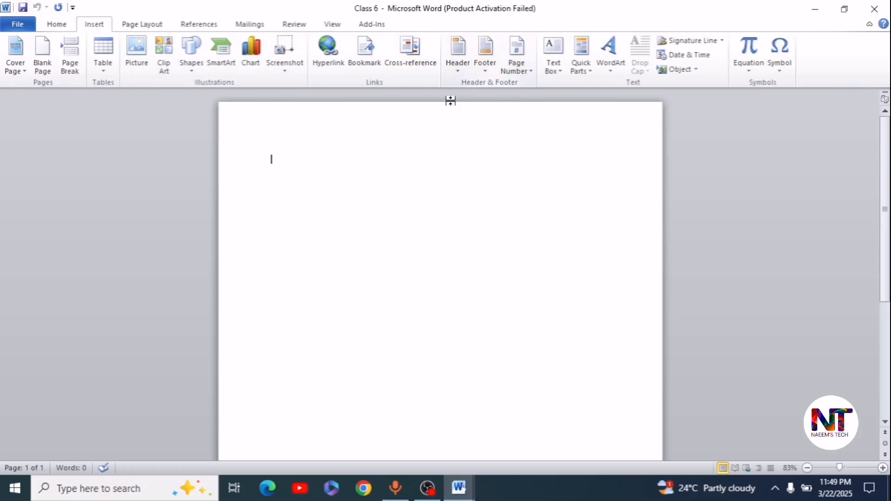
{"action": "left_click", "coordinate": [457, 64]}
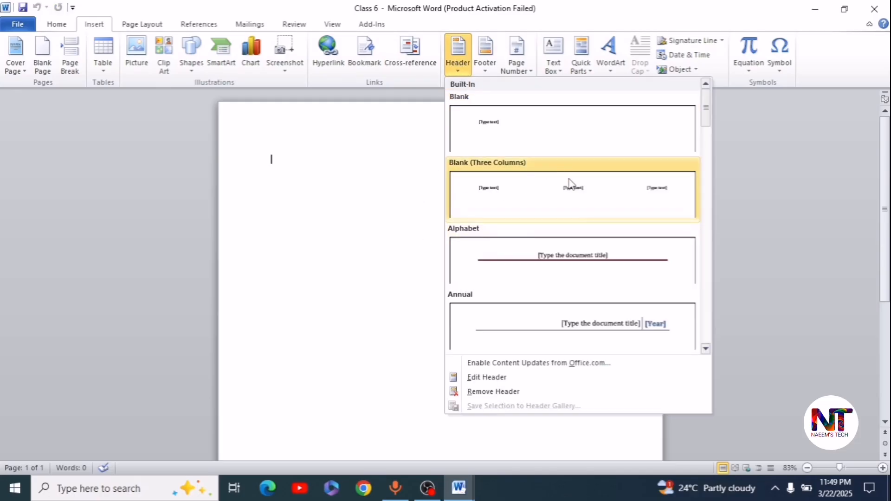
{"action": "left_click", "coordinate": [550, 138]}
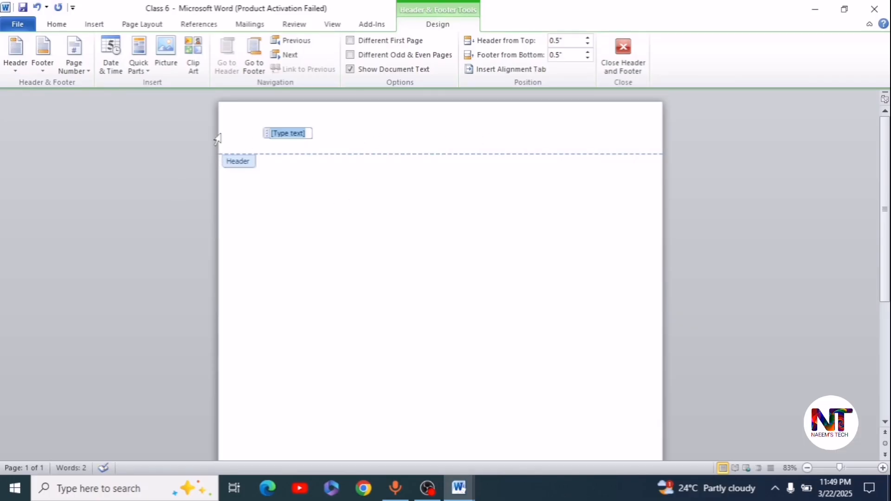
{"action": "scroll", "coordinate": [318, 328], "scroll_direction": "down", "scroll_amount": 3}
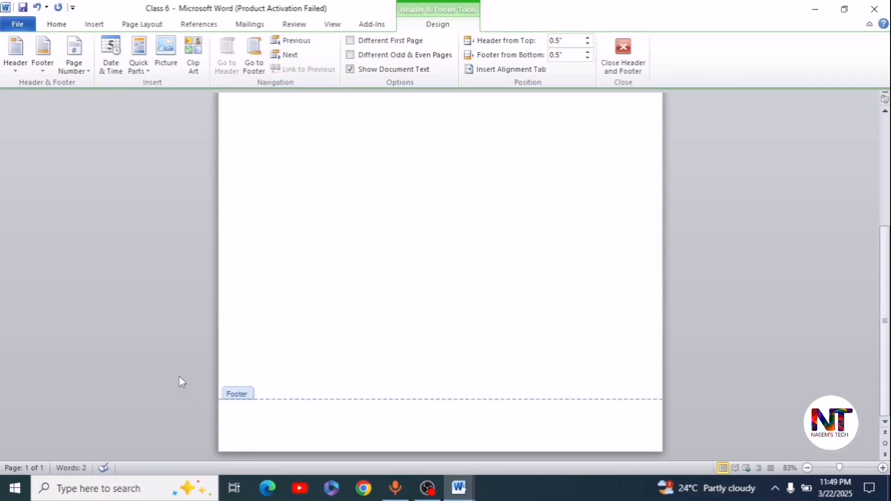
{"action": "scroll", "coordinate": [344, 230], "scroll_direction": "up", "scroll_amount": 3}
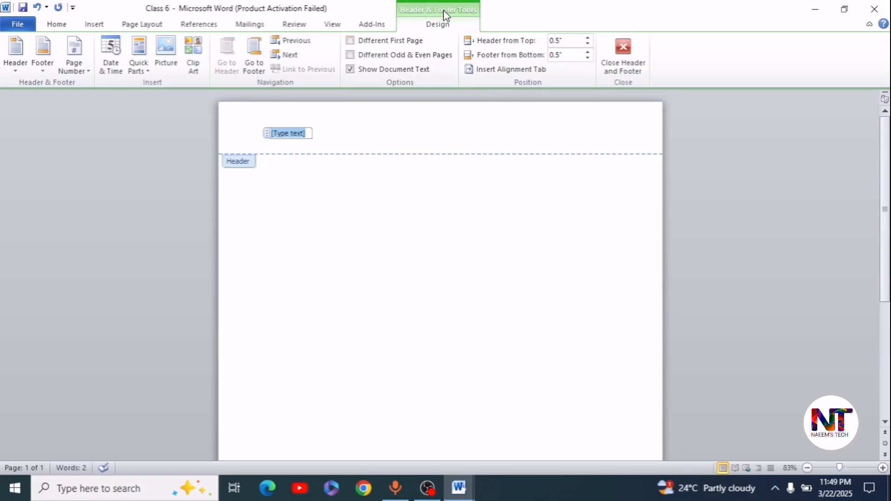
- Remove the placeholder header content from the page while staying in header editing
{"action": "left_click", "coordinate": [363, 141]}
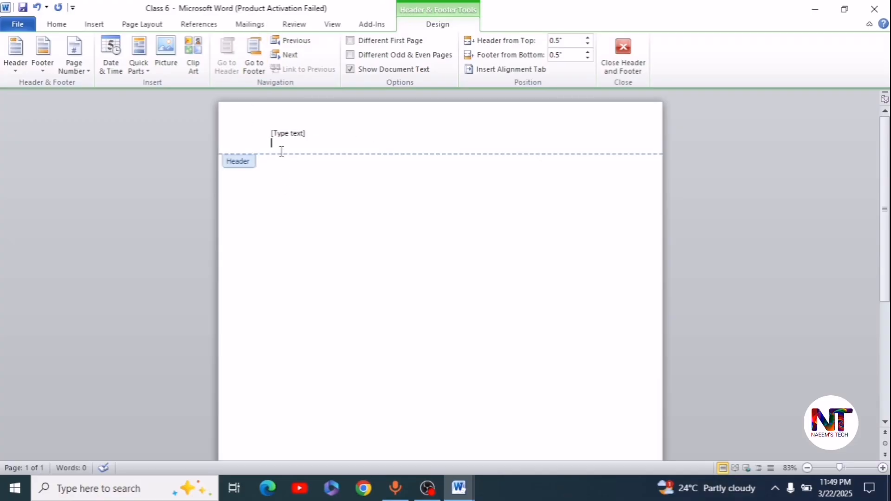
{"action": "left_click", "coordinate": [286, 133]}
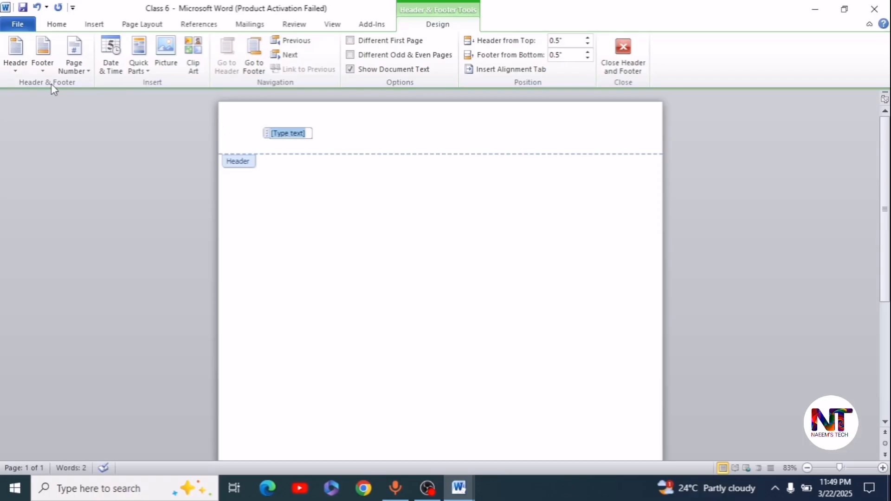
{"action": "left_click", "coordinate": [15, 69]}
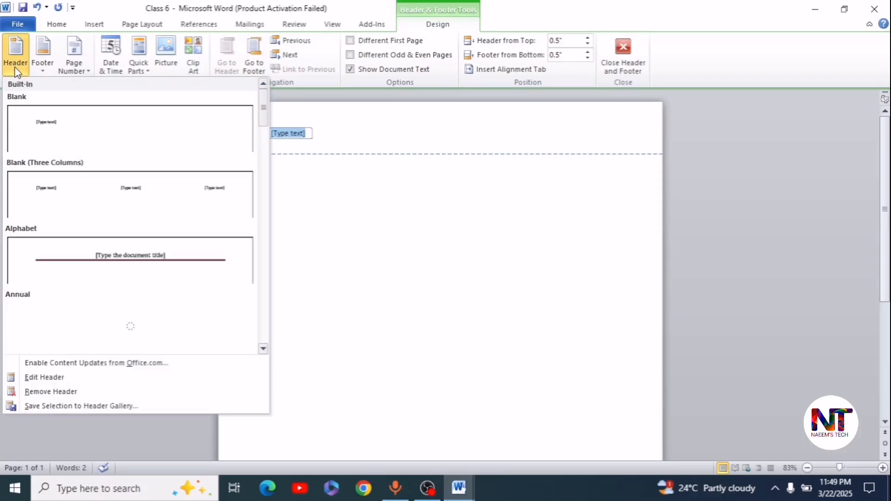
{"action": "left_click", "coordinate": [59, 393]}
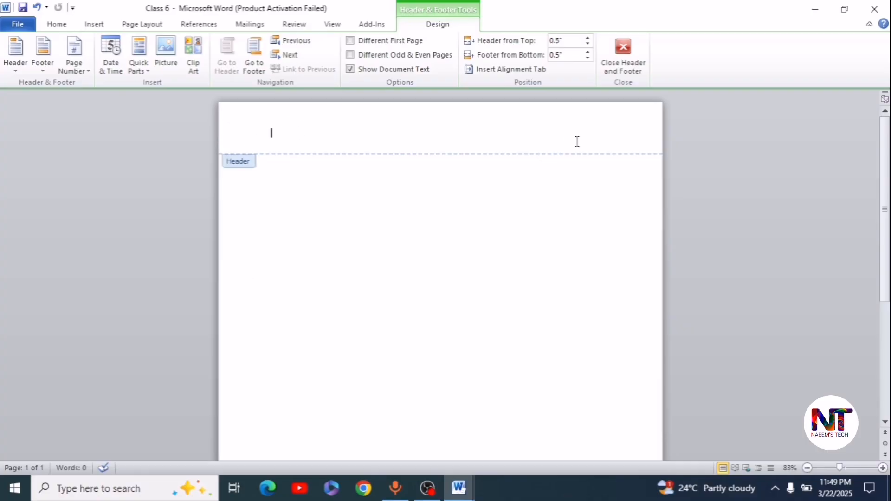
- Insert a table with one row and two columns in the header and enlarge it beyond the right margin
{"action": "left_click", "coordinate": [94, 24]}
{"action": "left_click", "coordinate": [105, 65]}
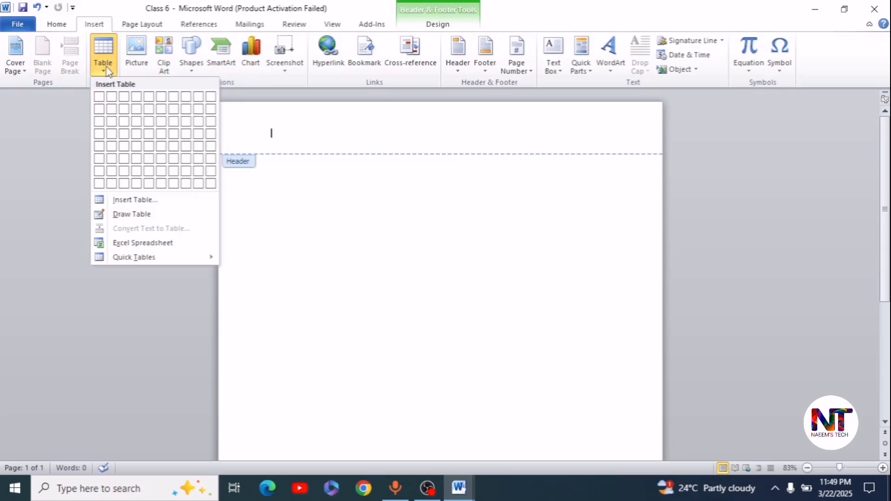
{"action": "left_click", "coordinate": [111, 97]}
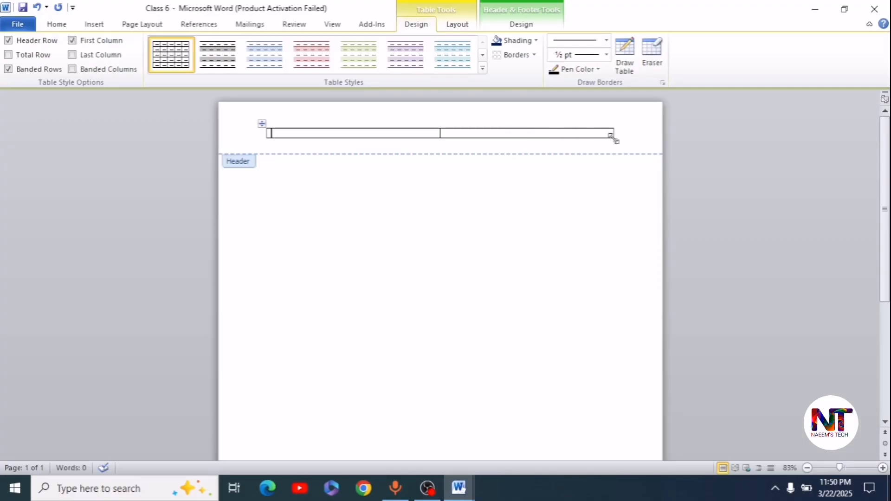
{"action": "left_click_drag", "start_coordinate": [615, 140], "coordinate": [645, 186]}
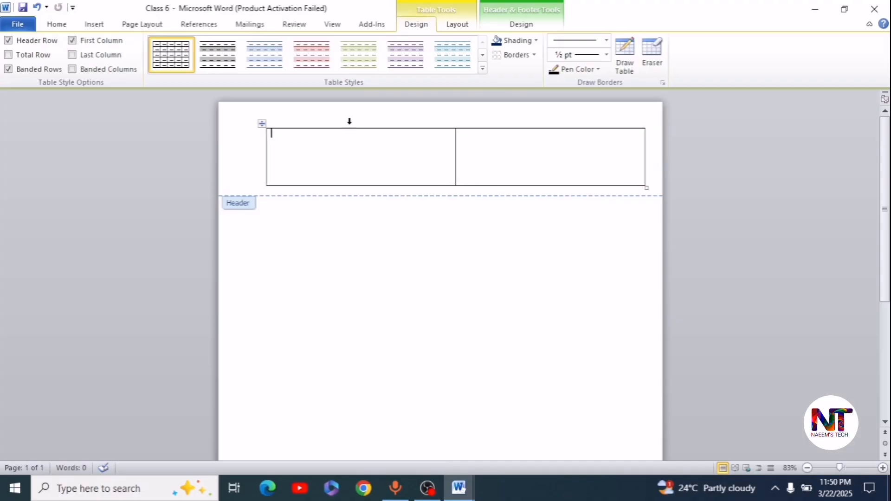
{"action": "mouse_move", "coordinate": [261, 125]}
{"action": "left_mouse_down"}
{"action": "mouse_move", "coordinate": [263, 114]}
{"action": "mouse_move", "coordinate": [258, 124]}
{"action": "left_mouse_up"}
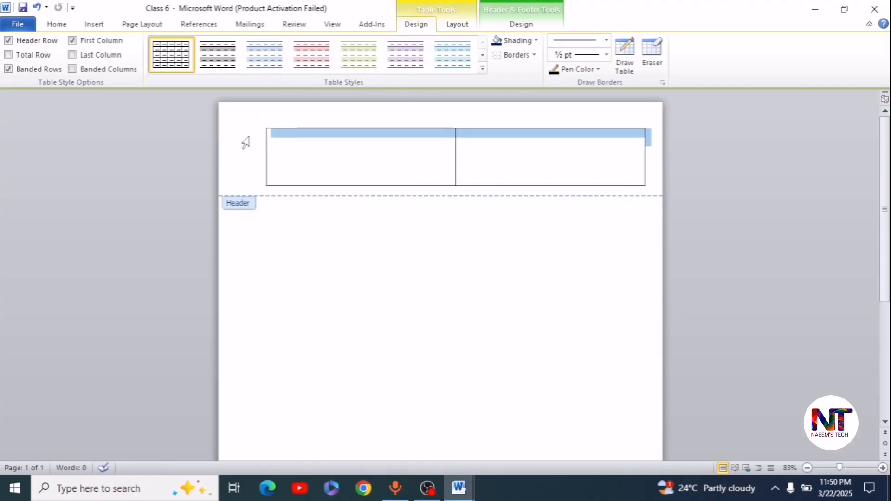
{"action": "left_click", "coordinate": [315, 148]}
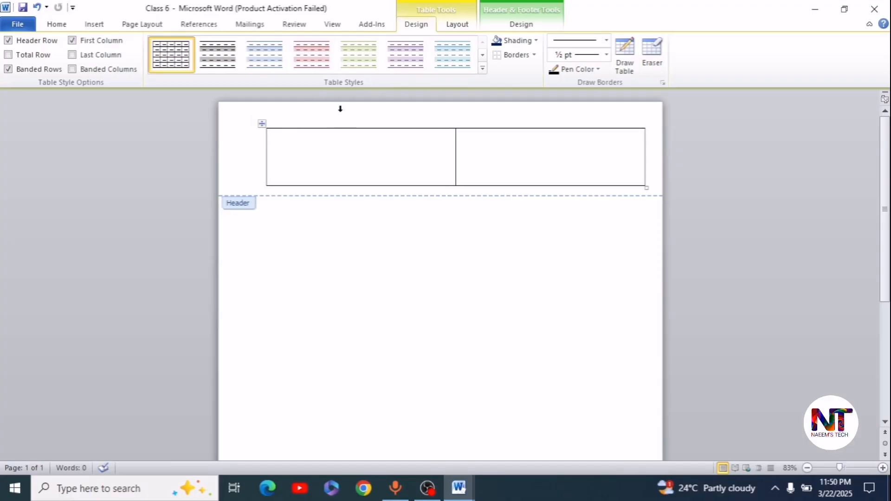
- Set the header's distance from the top of the page to 0.2"
{"action": "left_click", "coordinate": [531, 8]}
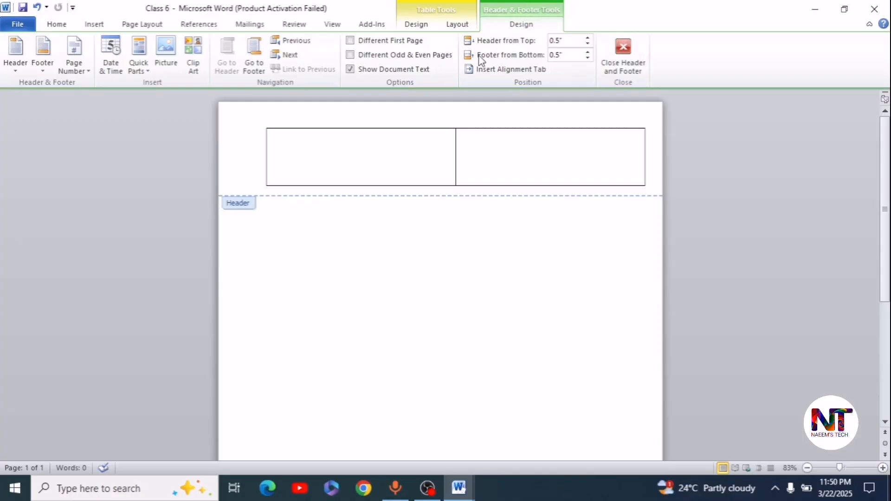
{"action": "left_click", "coordinate": [588, 45]}
{"action": "left_click", "coordinate": [588, 44]}
{"action": "left_click", "coordinate": [588, 44]}
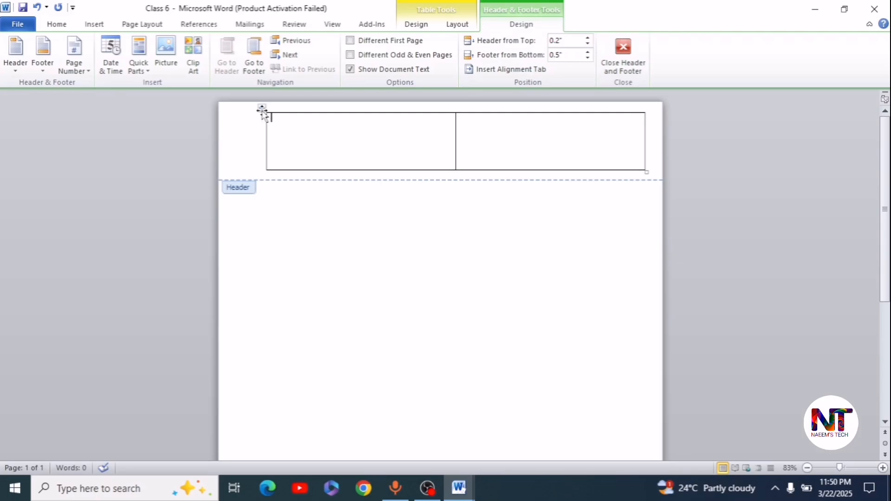
- Move the header table toward the page's left edge and stretch it slightly wider and taller
{"action": "left_click_drag", "start_coordinate": [261, 109], "coordinate": [241, 108]}
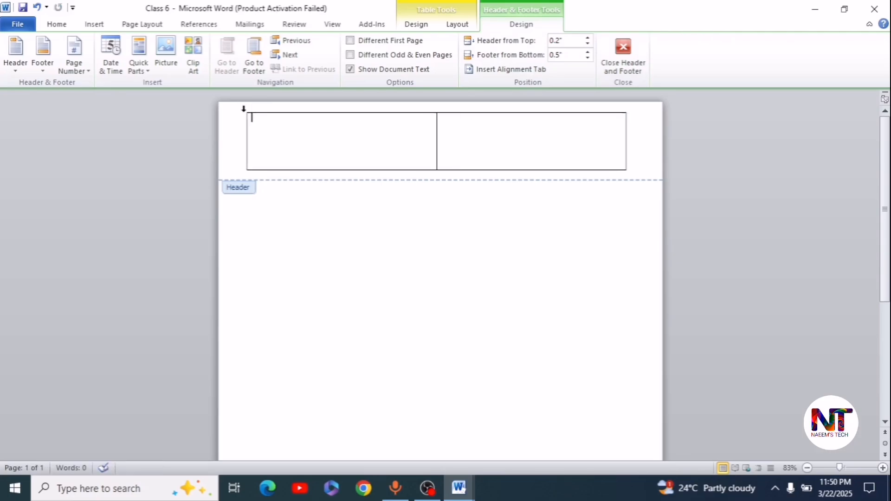
{"action": "left_click_drag", "start_coordinate": [626, 171], "coordinate": [639, 188]}
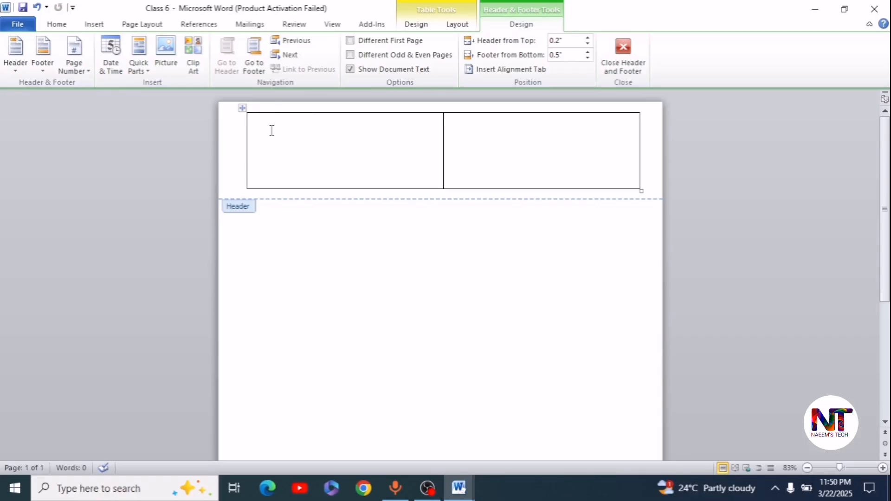
- Insert the NAEEM'S TECH logo picture from the class 5 folder into the header table's left cell
{"action": "left_click", "coordinate": [87, 24]}
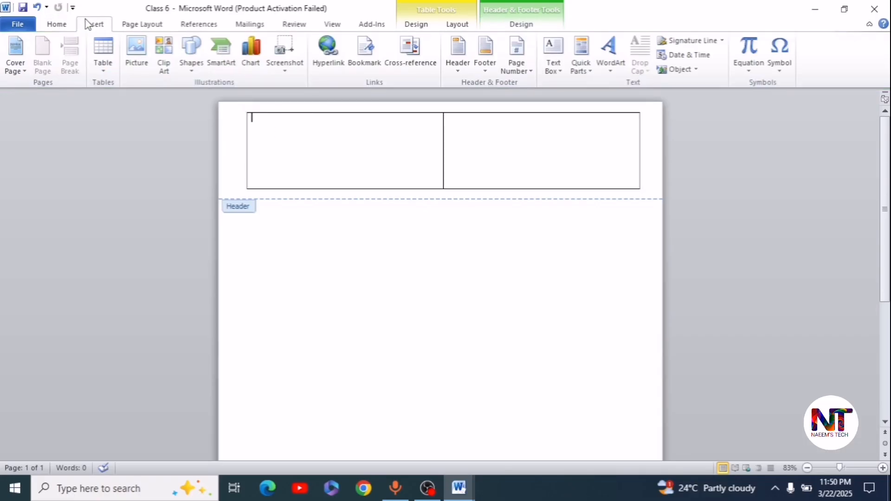
{"action": "left_click", "coordinate": [145, 64]}
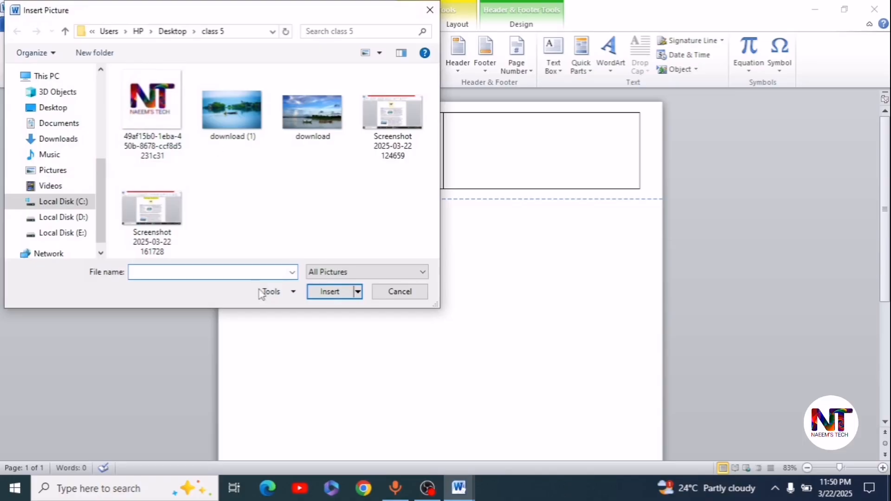
{"action": "left_click", "coordinate": [142, 124]}
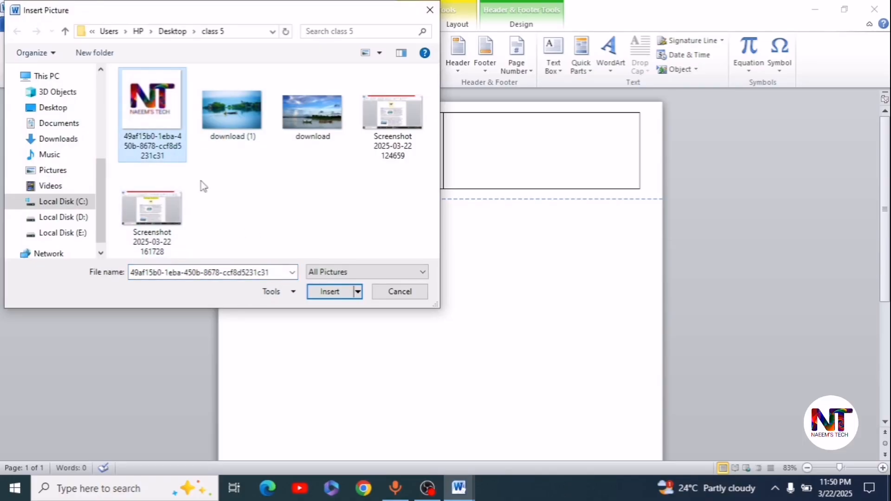
{"action": "left_click", "coordinate": [319, 292]}
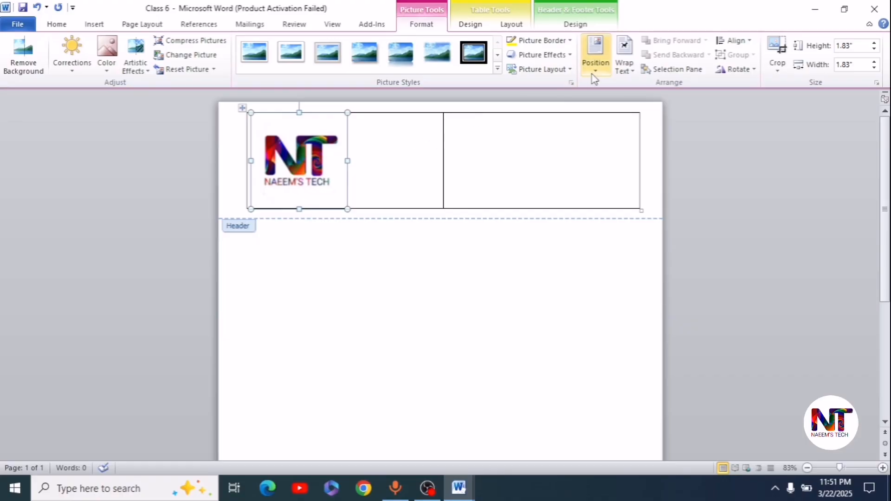
- Set the logo's text wrapping to Tight and shrink it to about 1.05" by 1.05"
{"action": "left_click", "coordinate": [624, 66]}
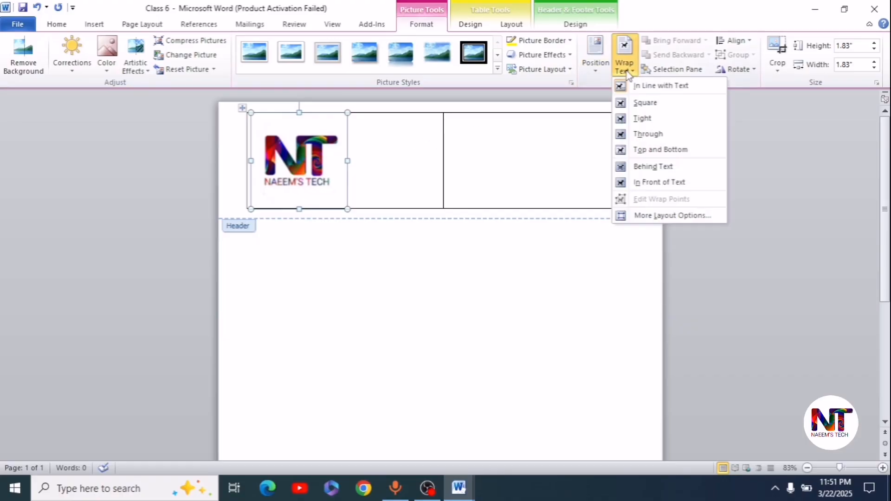
{"action": "left_click", "coordinate": [639, 118]}
{"action": "left_click_drag", "start_coordinate": [348, 210], "coordinate": [306, 168]}
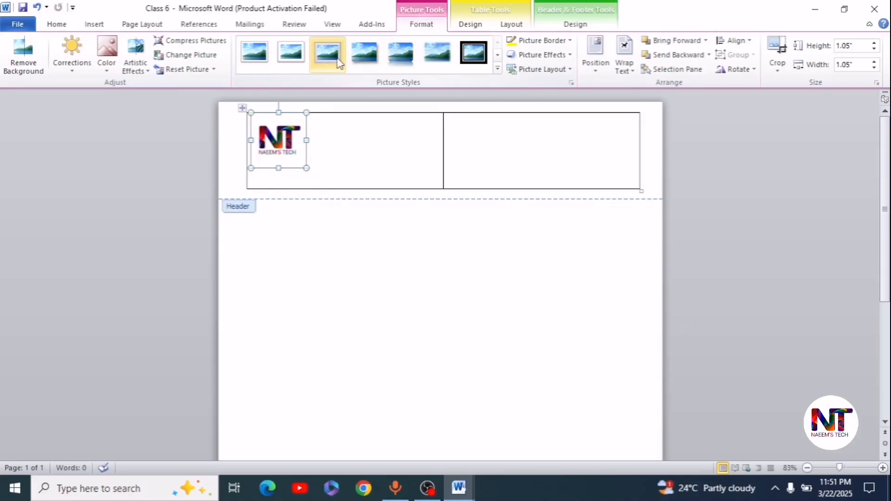
- Apply the framed picture style with snipped diagonal corners to the logo and colour its border yellow
{"action": "left_click", "coordinate": [497, 69]}
{"action": "left_click", "coordinate": [254, 132]}
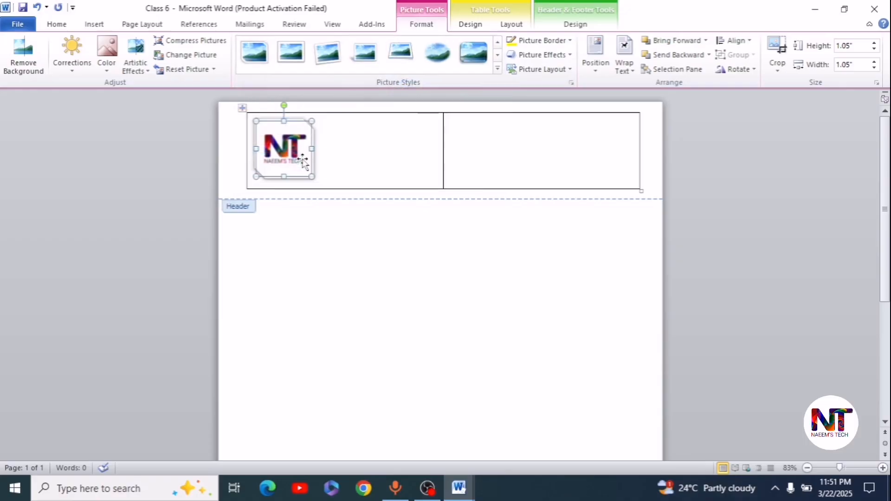
{"action": "left_click", "coordinate": [538, 41]}
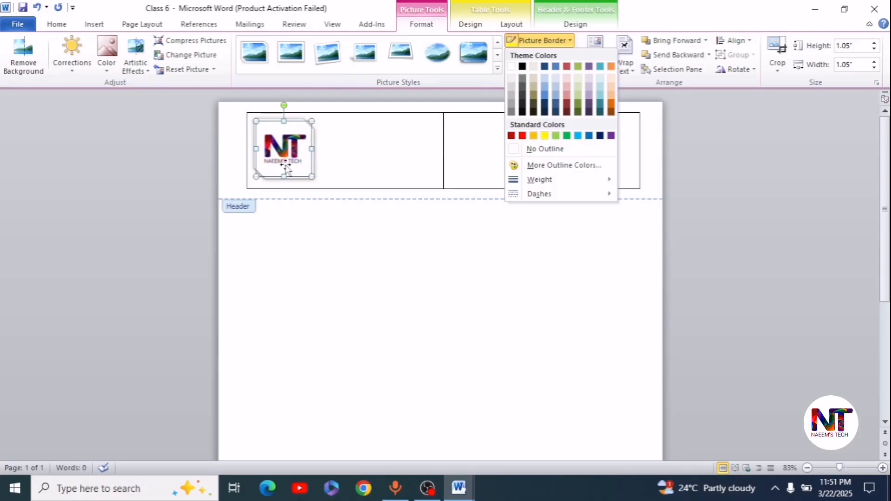
{"action": "left_click", "coordinate": [544, 135]}
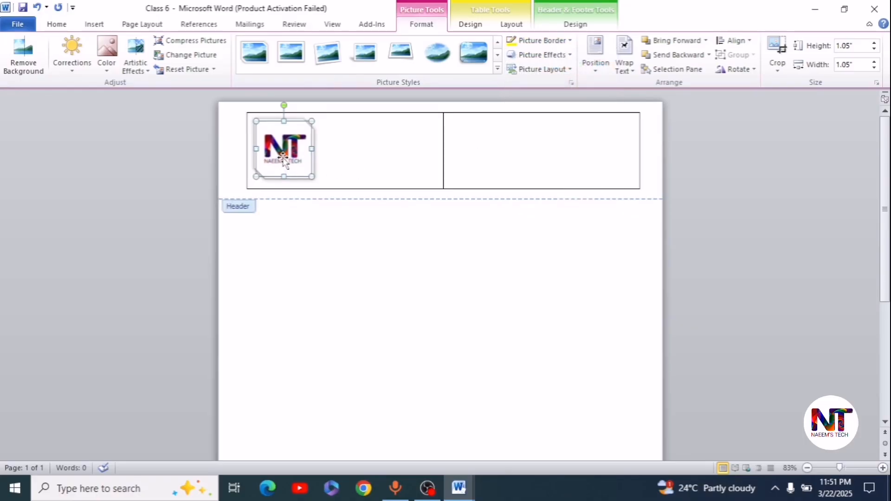
{"action": "left_click", "coordinate": [533, 40]}
{"action": "left_click", "coordinate": [544, 137]}
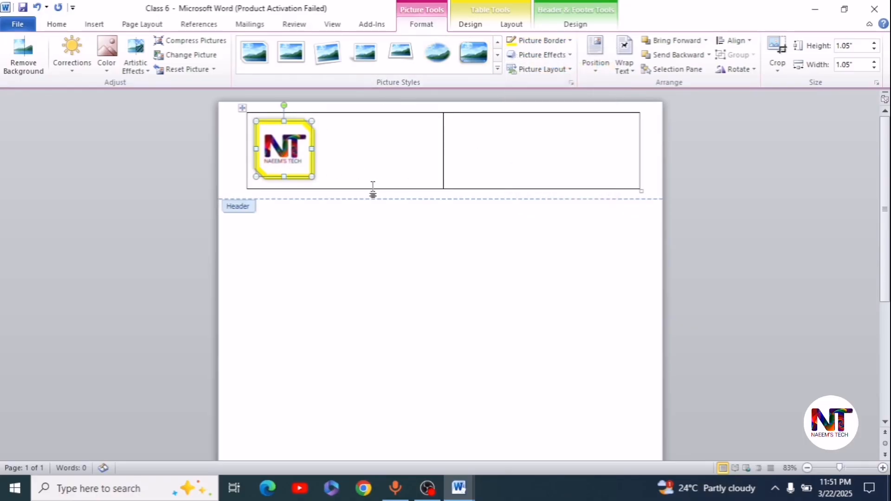
- Nudge the logo down within the left cell so it sits near the cell's lower border
{"action": "key", "text": "Down"}
{"action": "key", "text": "Down"}
{"action": "key", "text": "Down"}
{"action": "key", "text": "Down"}
{"action": "key", "text": "Down"}
{"action": "key", "text": "Down"}
{"action": "key", "text": "Down"}
{"action": "key", "text": "Down"}
{"action": "key", "text": "Down"}
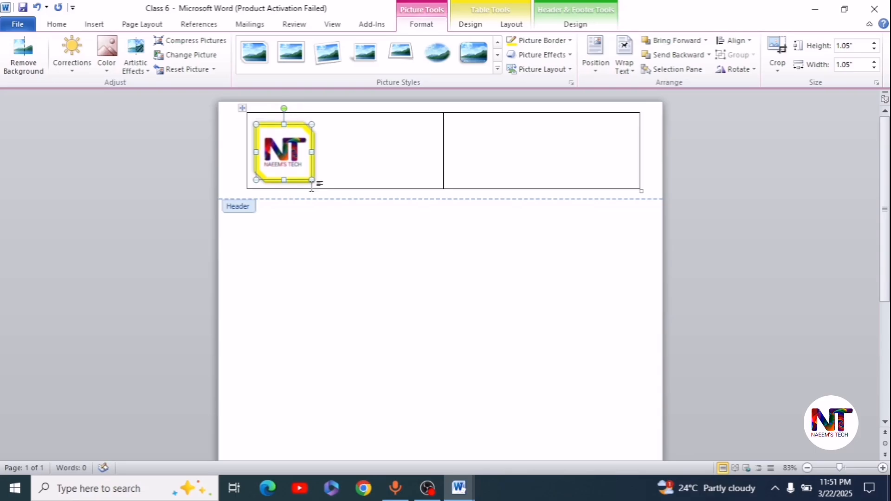
{"action": "key", "text": "Down"}
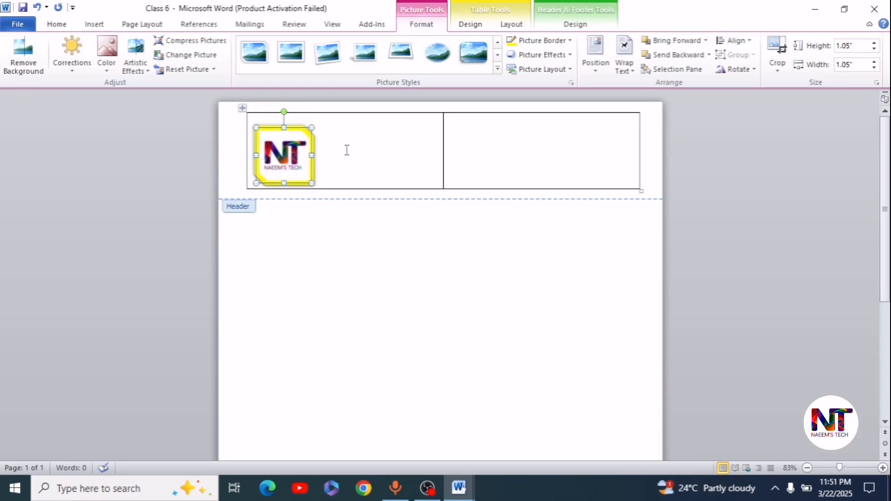
- Copy the company contact lines from the Doc1 header into the right cell of the Class 6 header table
{"action": "left_click", "coordinate": [535, 146]}
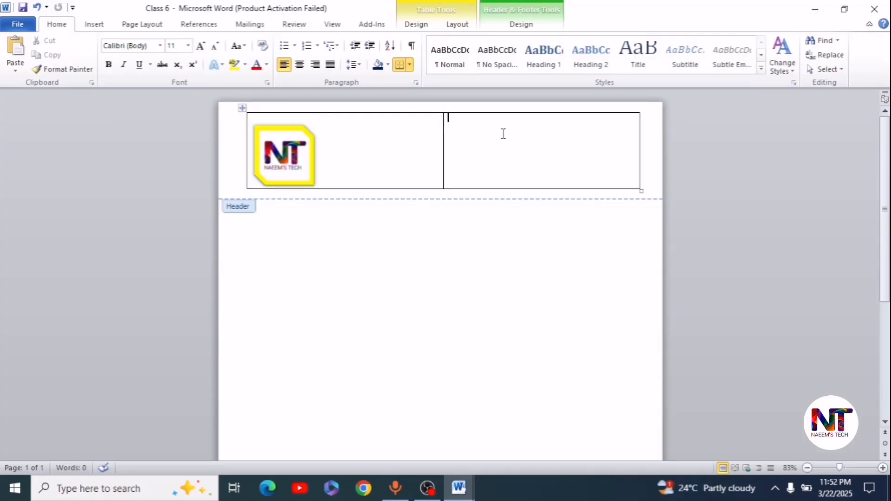
{"action": "mouse_move", "coordinate": [459, 486]}
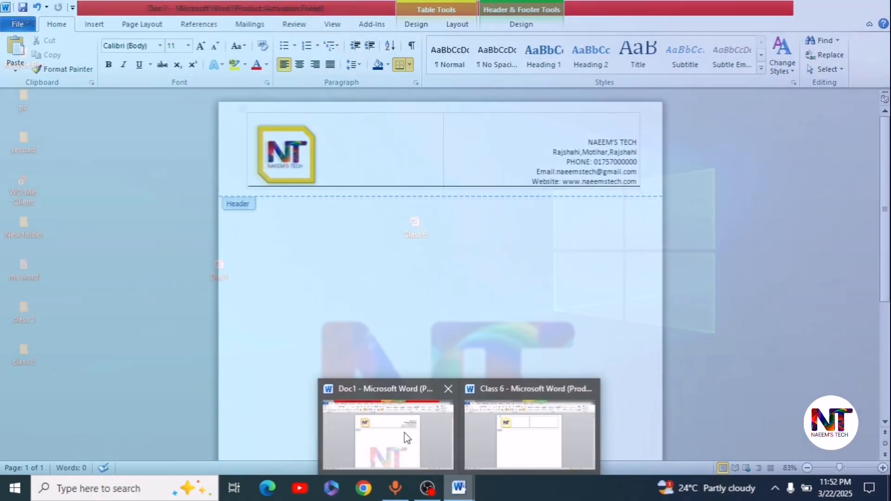
{"action": "left_click", "coordinate": [406, 435]}
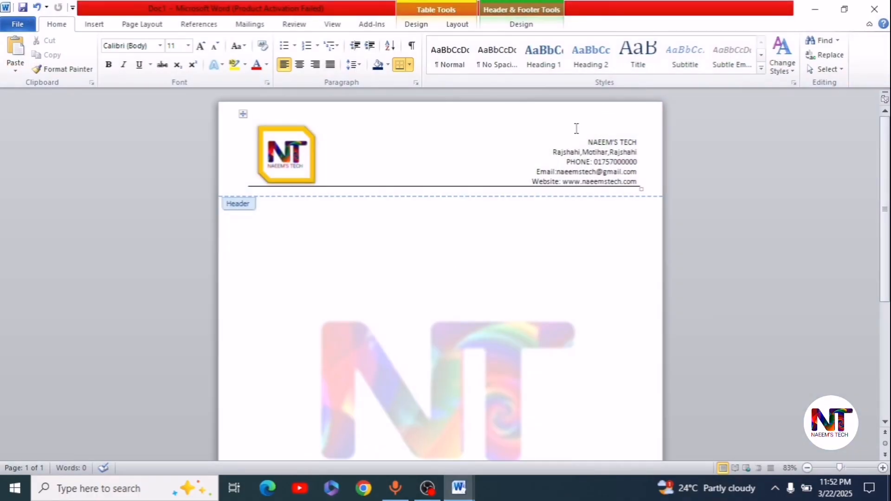
{"action": "left_click_drag", "start_coordinate": [576, 128], "coordinate": [642, 182]}
{"action": "key", "text": "ctrl+c"}
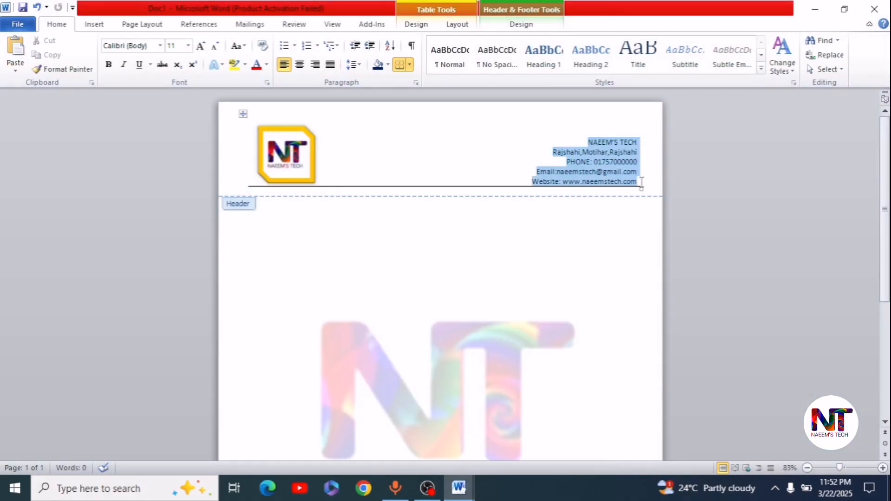
{"action": "left_click", "coordinate": [459, 487]}
{"action": "left_click", "coordinate": [505, 456]}
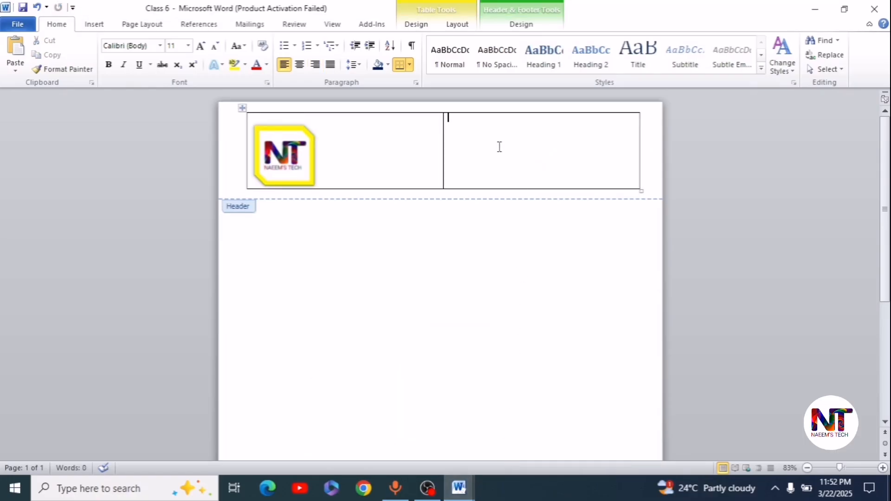
{"action": "key", "text": "ctrl+v"}
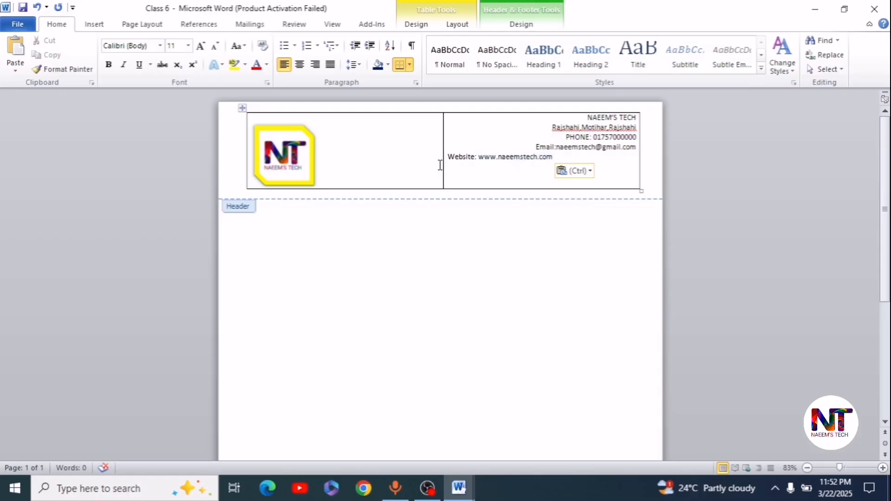
- Align the pasted contact lines to the bottom right of their header table cell
{"action": "left_click_drag", "start_coordinate": [441, 164], "coordinate": [562, 123]}
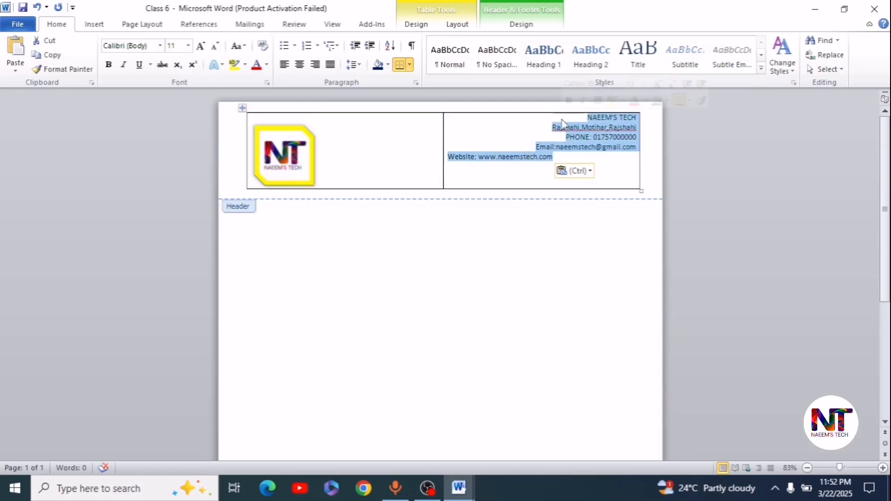
{"action": "right_click", "coordinate": [602, 148]}
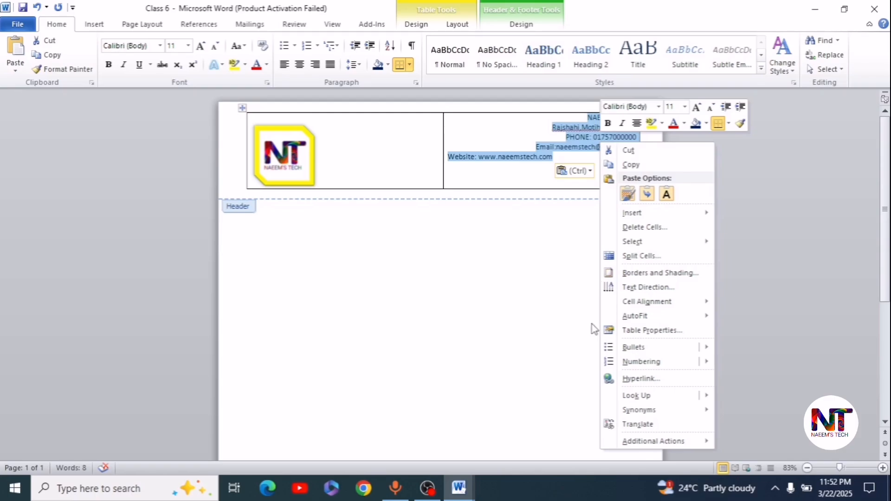
{"action": "mouse_move", "coordinate": [674, 310]}
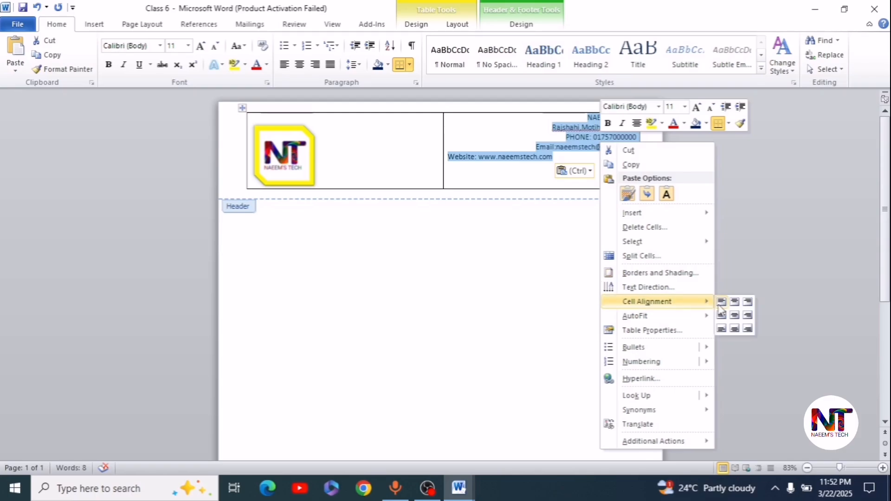
{"action": "left_click", "coordinate": [748, 328]}
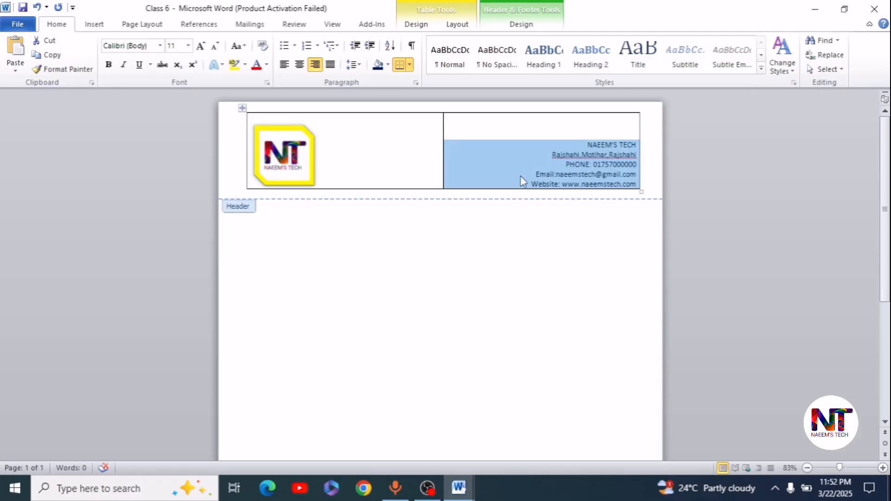
{"action": "left_click", "coordinate": [511, 148]}
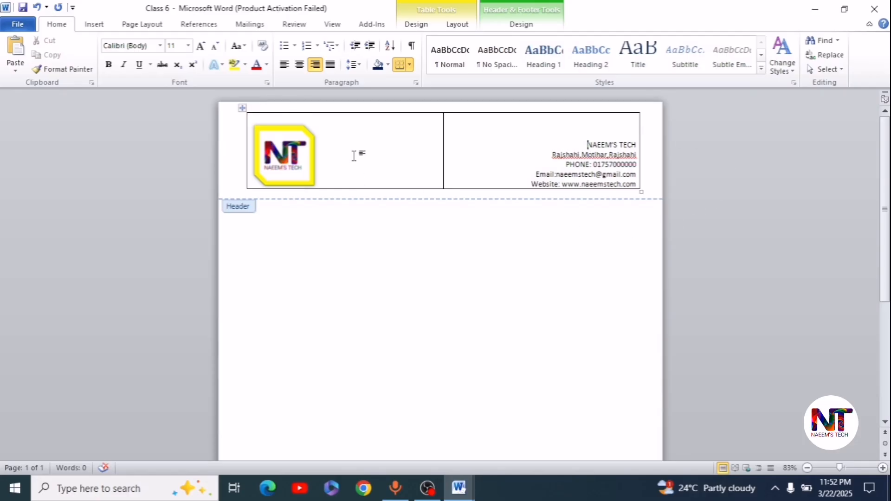
- Remove all borders from the header table and apply only a bottom border across both cells
{"action": "left_click_drag", "start_coordinate": [348, 141], "coordinate": [503, 175]}
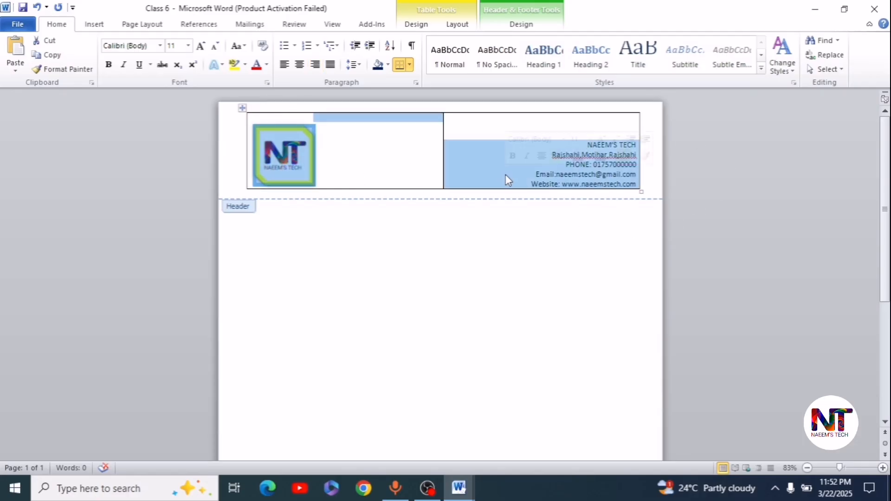
{"action": "left_click", "coordinate": [432, 9]}
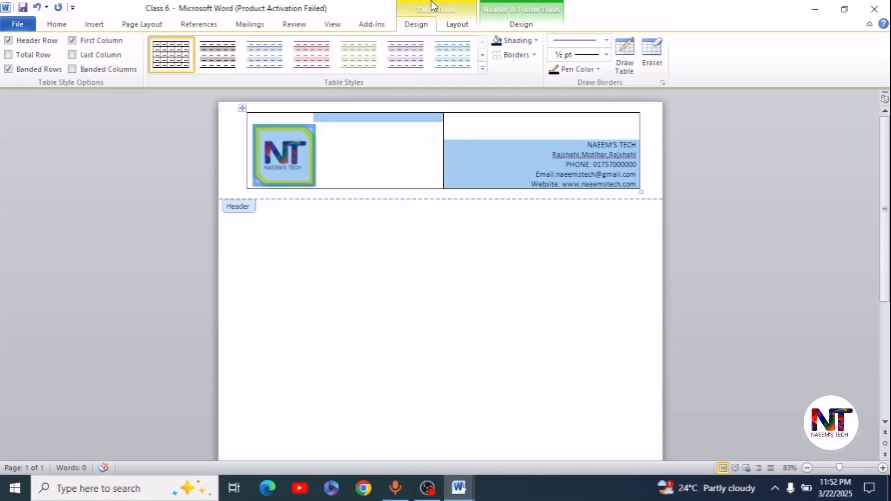
{"action": "left_click", "coordinate": [532, 56]}
{"action": "left_click", "coordinate": [534, 55]}
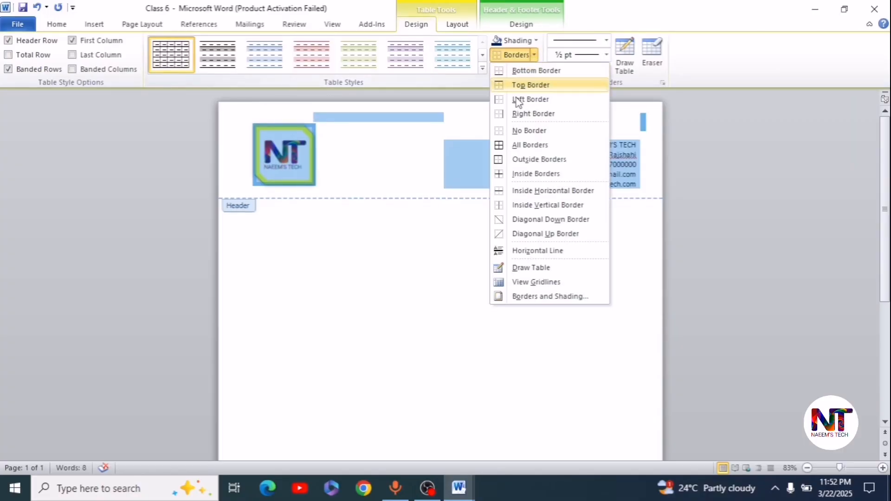
{"action": "left_click", "coordinate": [515, 130]}
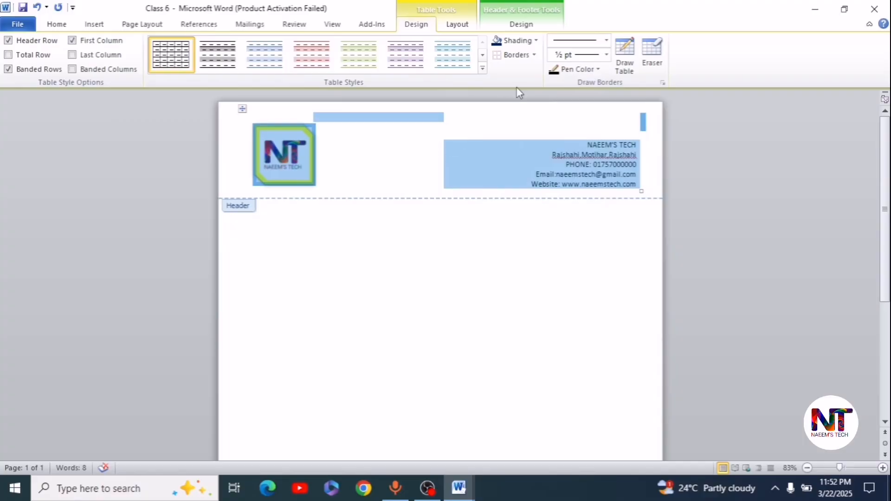
{"action": "left_click", "coordinate": [534, 55]}
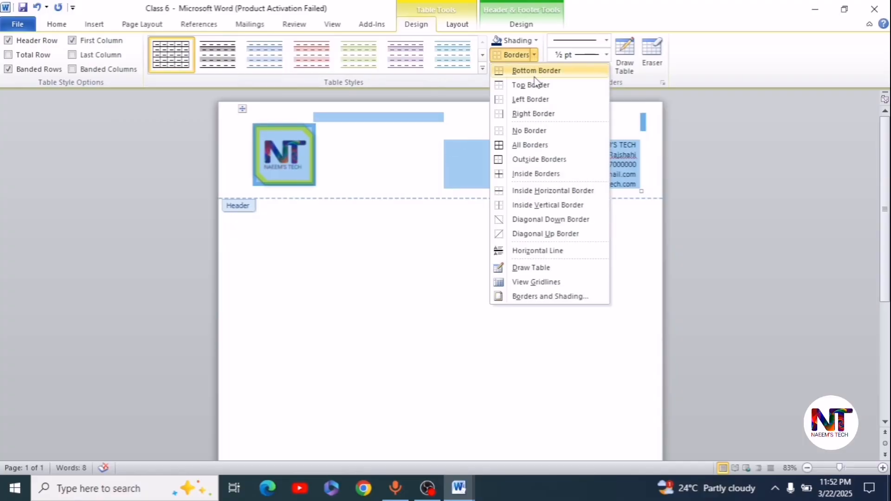
{"action": "left_click", "coordinate": [535, 70]}
{"action": "left_click", "coordinate": [396, 156]}
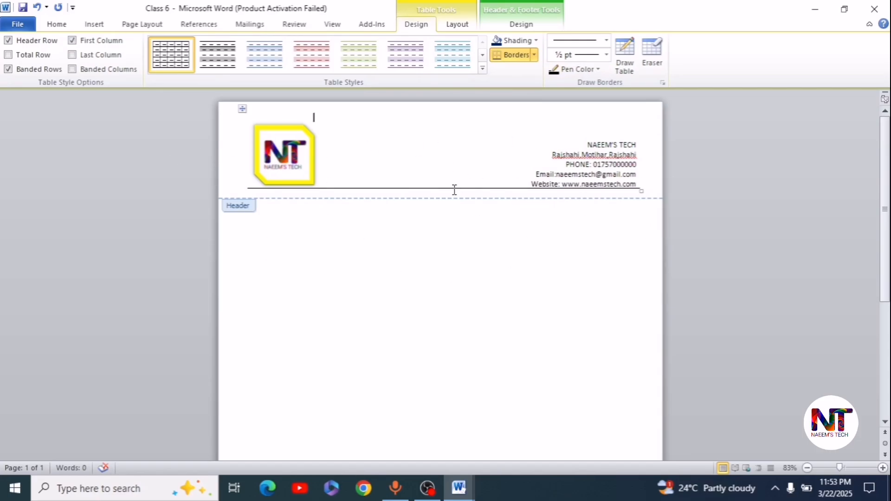
- Insert a table with four columns and one row in the page footer
{"action": "scroll", "coordinate": [454, 190], "scroll_direction": "down", "scroll_amount": 5}
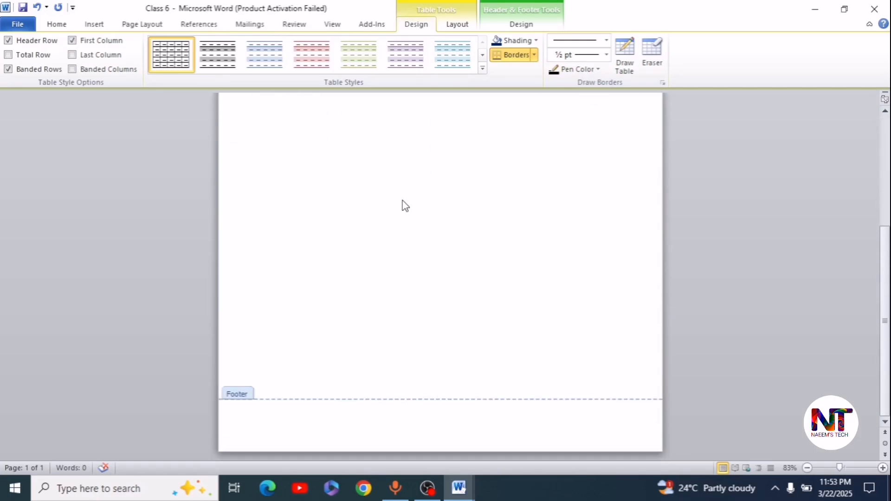
{"action": "left_click", "coordinate": [315, 428]}
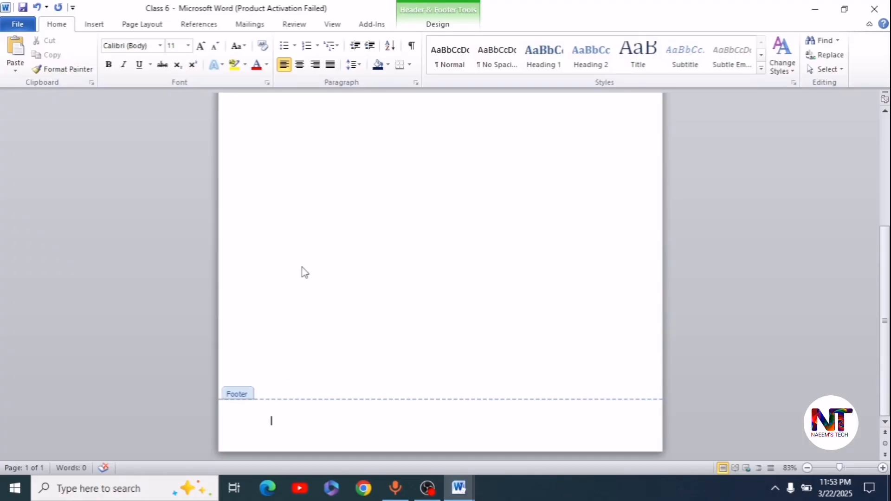
{"action": "left_click", "coordinate": [93, 24]}
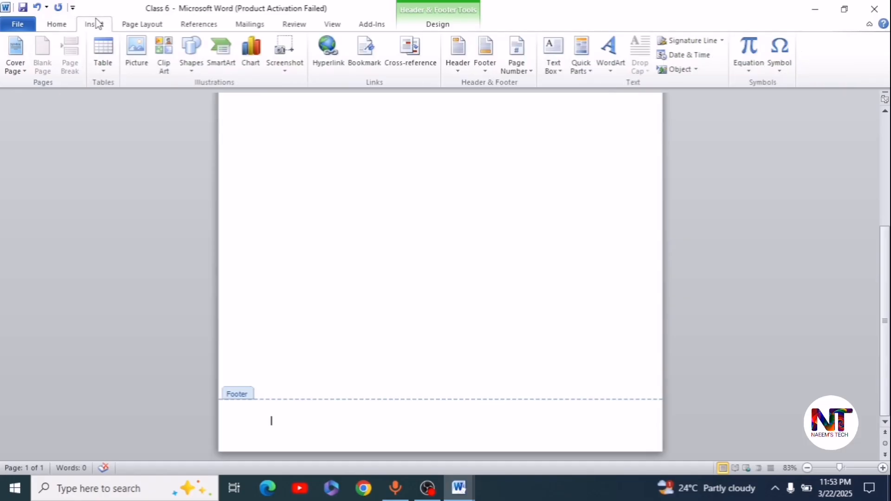
{"action": "left_click", "coordinate": [103, 59]}
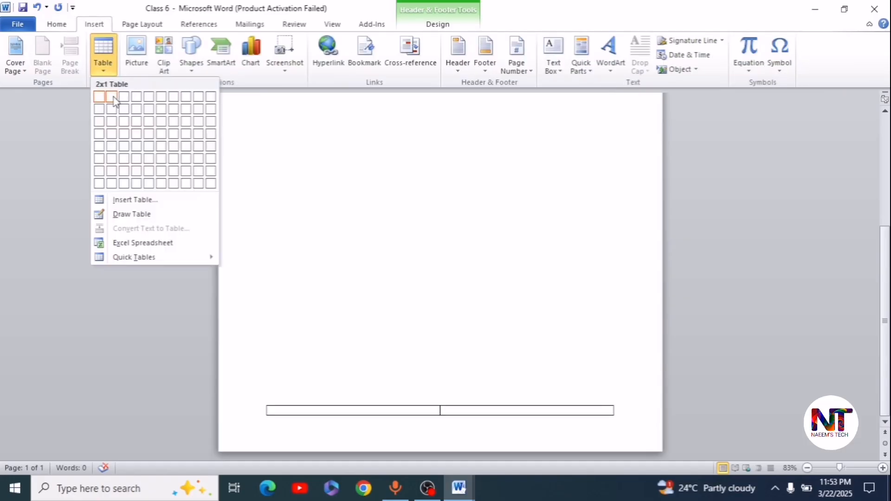
{"action": "left_click", "coordinate": [136, 97]}
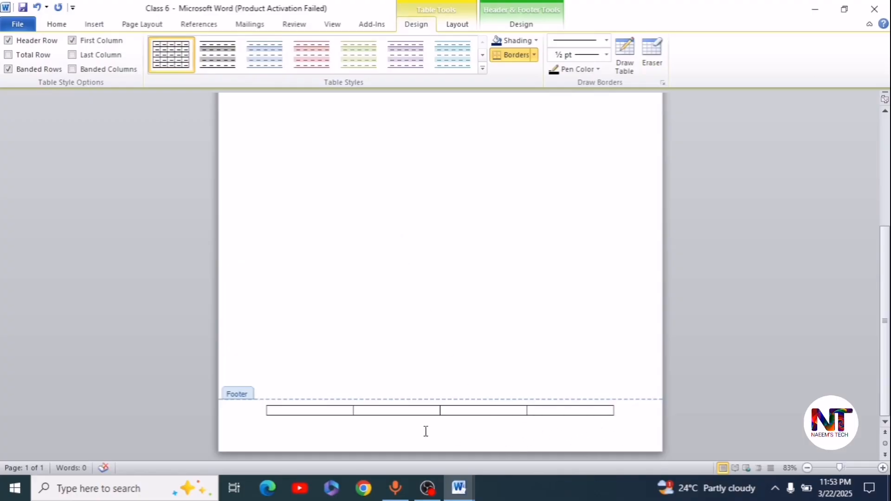
- Set the footer's distance from the bottom of the page to 0.2"
{"action": "left_click", "coordinate": [540, 7]}
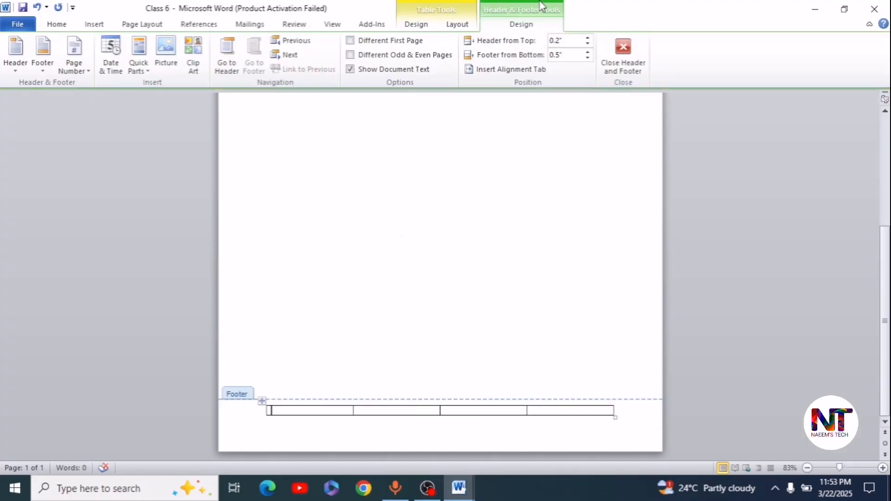
{"action": "left_click", "coordinate": [587, 57]}
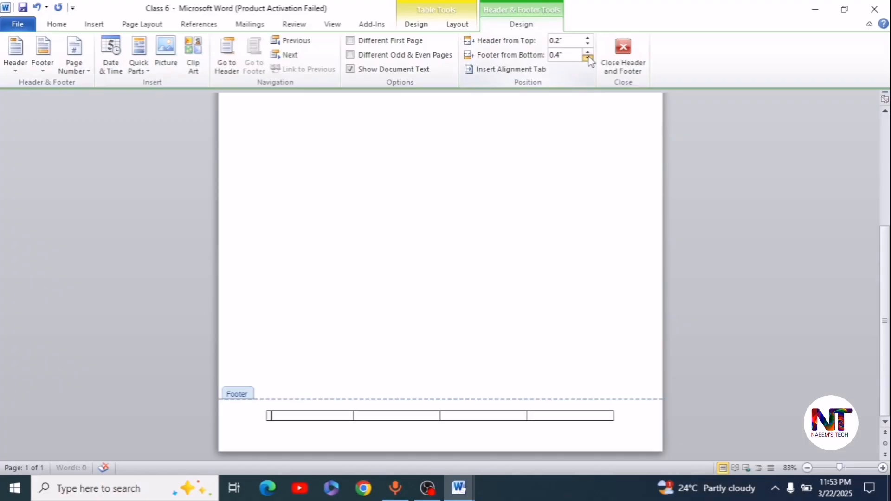
{"action": "left_click", "coordinate": [588, 57]}
{"action": "left_click", "coordinate": [587, 58]}
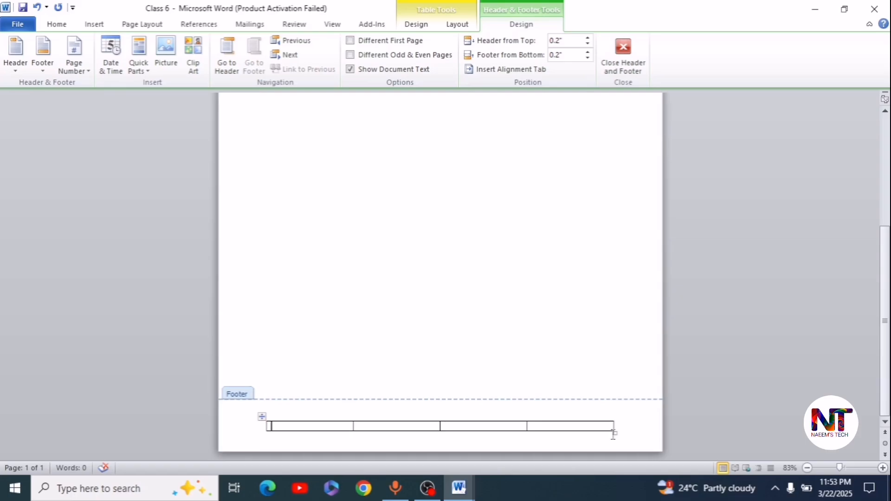
- Enlarge the footer table so it is slightly wider and its row about twice as tall
{"action": "left_click_drag", "start_coordinate": [614, 431], "coordinate": [629, 444]}
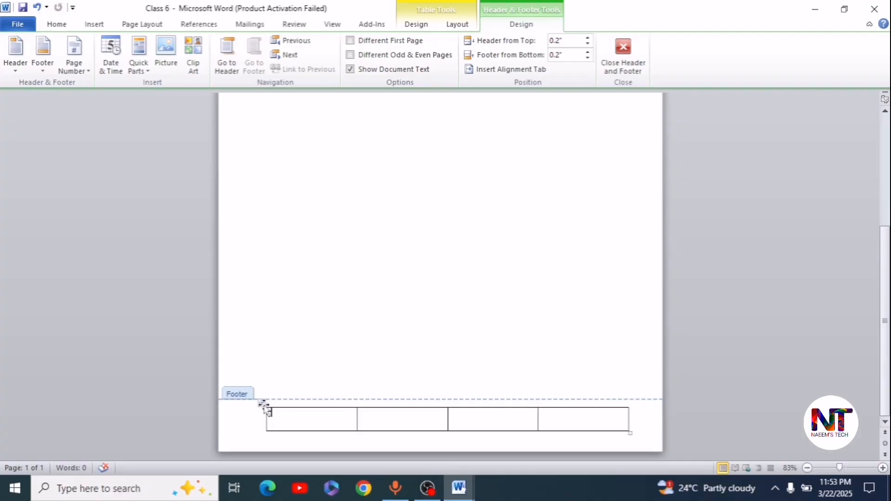
{"action": "left_click_drag", "start_coordinate": [264, 404], "coordinate": [260, 405]}
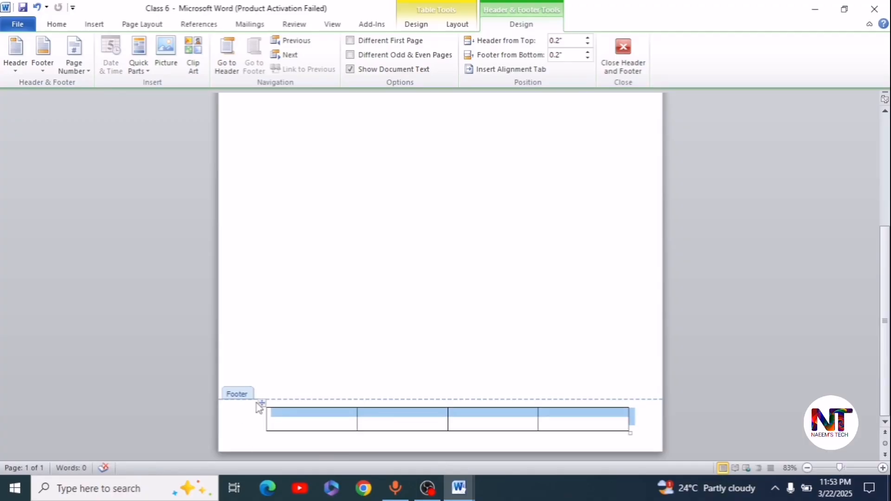
{"action": "left_click", "coordinate": [430, 435]}
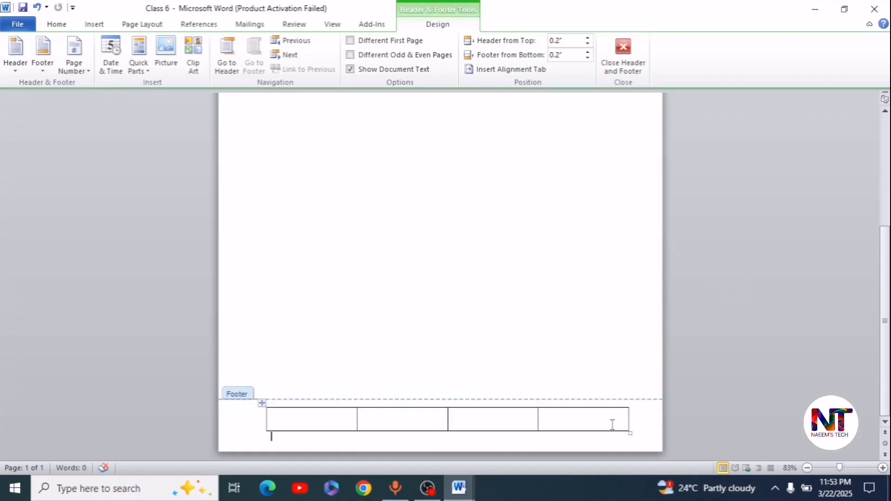
- Set the alignment of all four footer table cells to centre left
{"action": "left_click_drag", "start_coordinate": [614, 422], "coordinate": [276, 422]}
{"action": "right_click", "coordinate": [514, 422]}
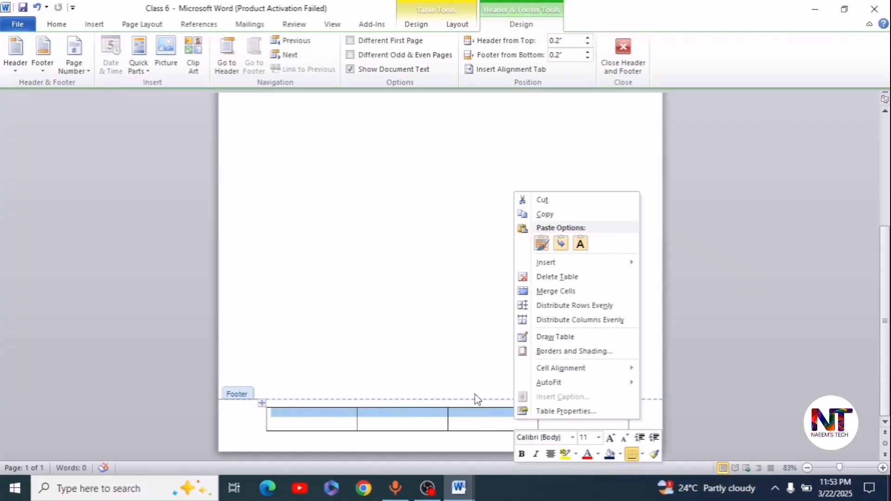
{"action": "mouse_move", "coordinate": [605, 371]}
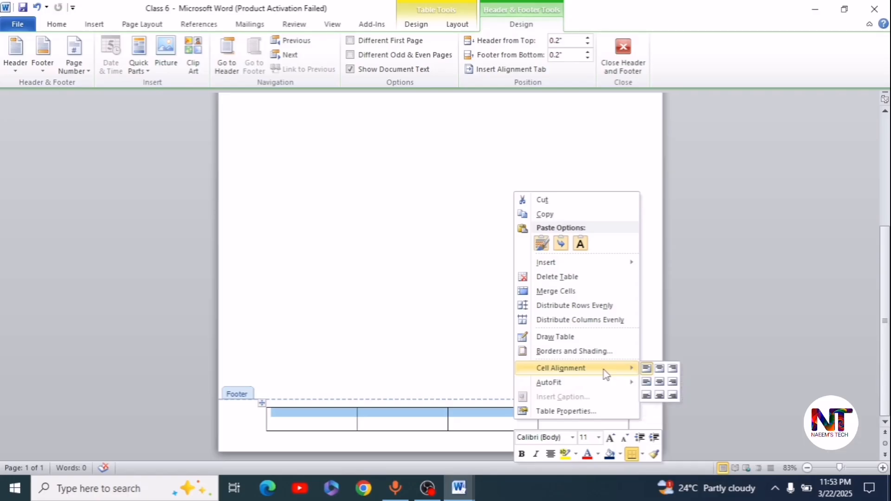
{"action": "left_click", "coordinate": [646, 382]}
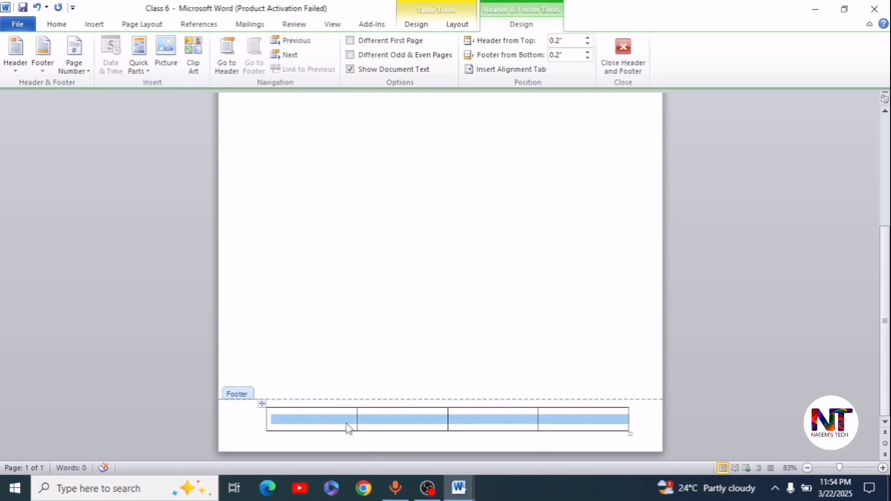
- Split the first footer table cell into 2 columns and 1 row
{"action": "left_click", "coordinate": [298, 417]}
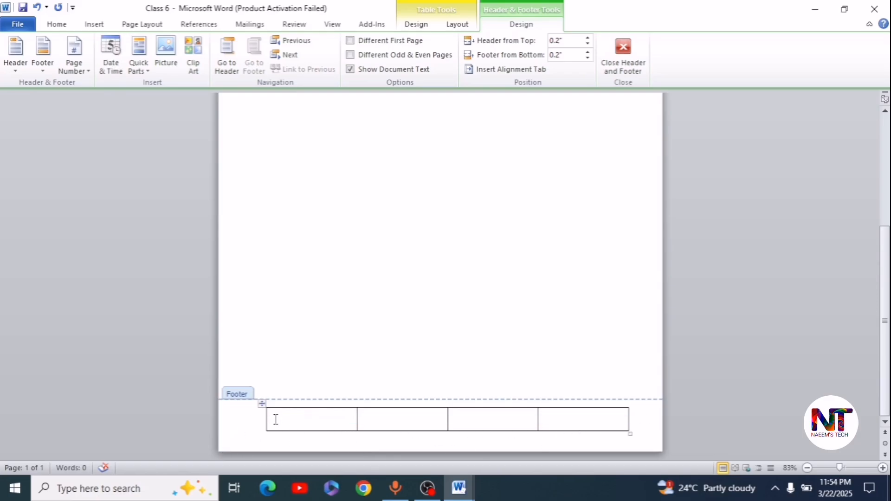
{"action": "right_click", "coordinate": [276, 419]}
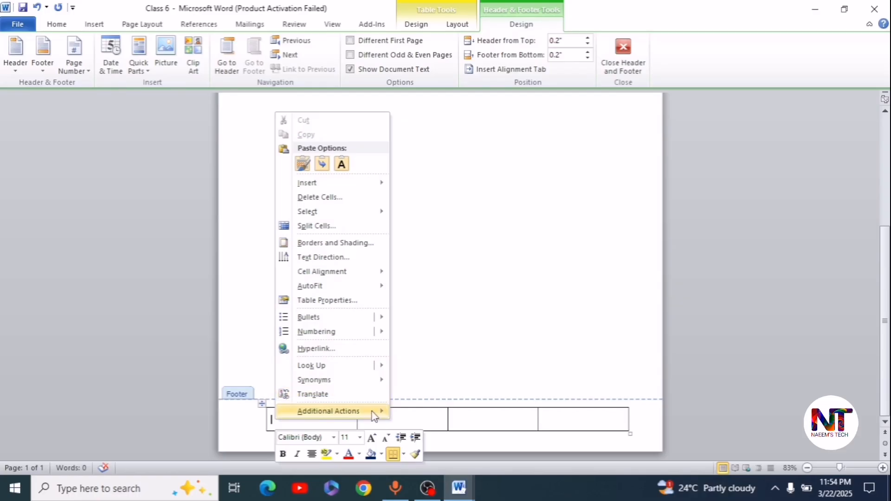
{"action": "left_click", "coordinate": [320, 226]}
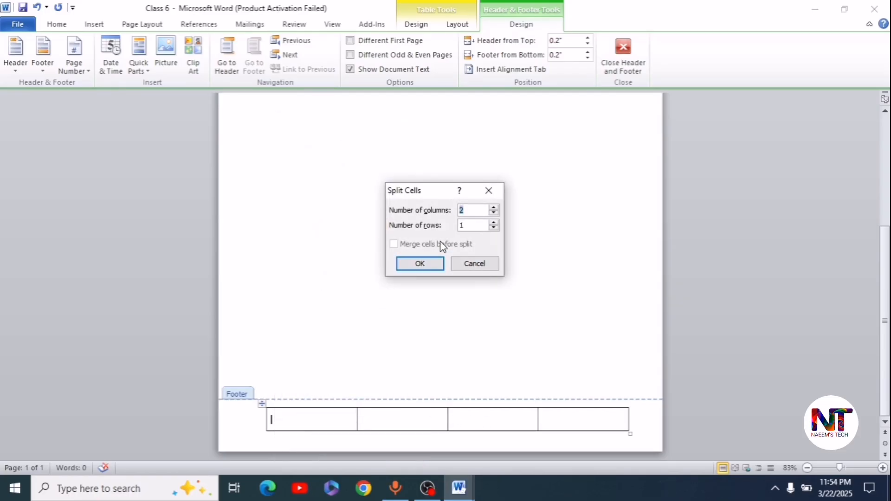
{"action": "left_click", "coordinate": [416, 266]}
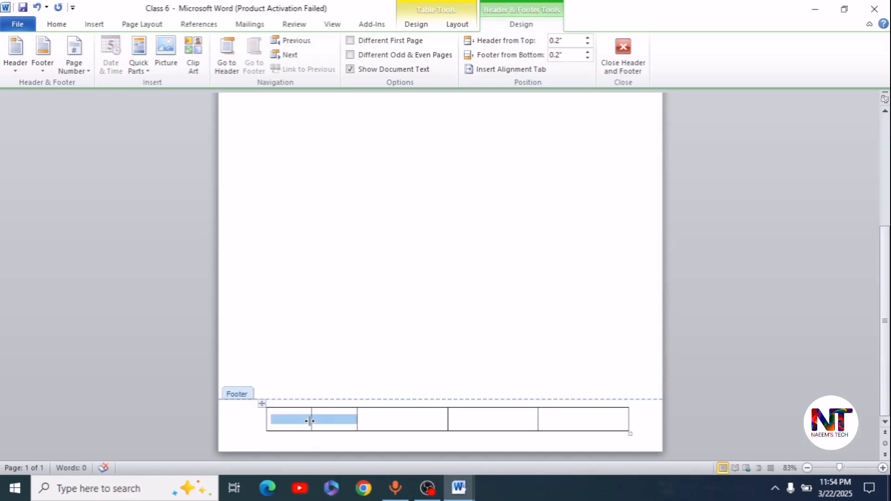
- Narrow the first and third footer table cells to icon width and split the fourth cell into 2 columns and 1 row
{"action": "left_click_drag", "start_coordinate": [311, 419], "coordinate": [294, 425]}
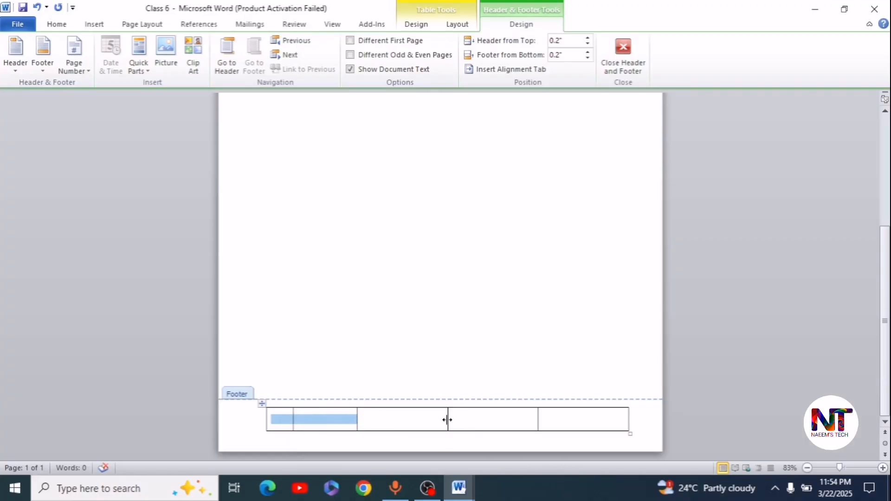
{"action": "left_click_drag", "start_coordinate": [447, 419], "coordinate": [375, 428]}
{"action": "right_click", "coordinate": [462, 419]}
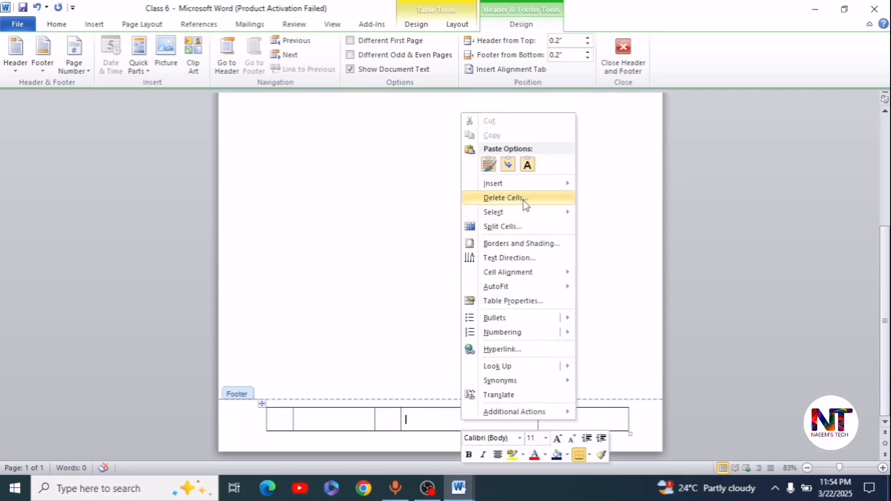
{"action": "left_click", "coordinate": [502, 226]}
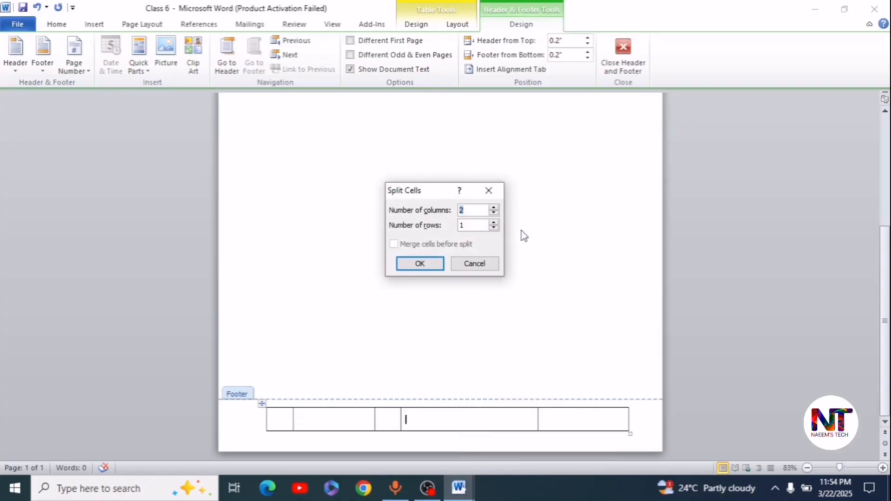
{"action": "left_click", "coordinate": [424, 263]}
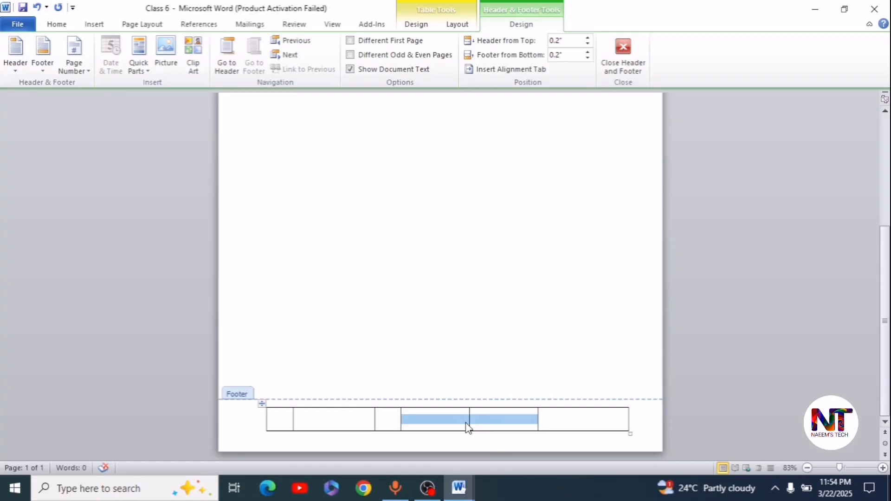
- Adjust the footer table's column dividers so narrow icon cells alternate with wider text cells
{"action": "left_click_drag", "start_coordinate": [469, 420], "coordinate": [509, 422]}
{"action": "mouse_move", "coordinate": [401, 420]}
{"action": "left_mouse_down"}
{"action": "mouse_move", "coordinate": [417, 420]}
{"action": "mouse_move", "coordinate": [372, 419]}
{"action": "mouse_move", "coordinate": [385, 420]}
{"action": "left_mouse_up"}
{"action": "left_click", "coordinate": [352, 421]}
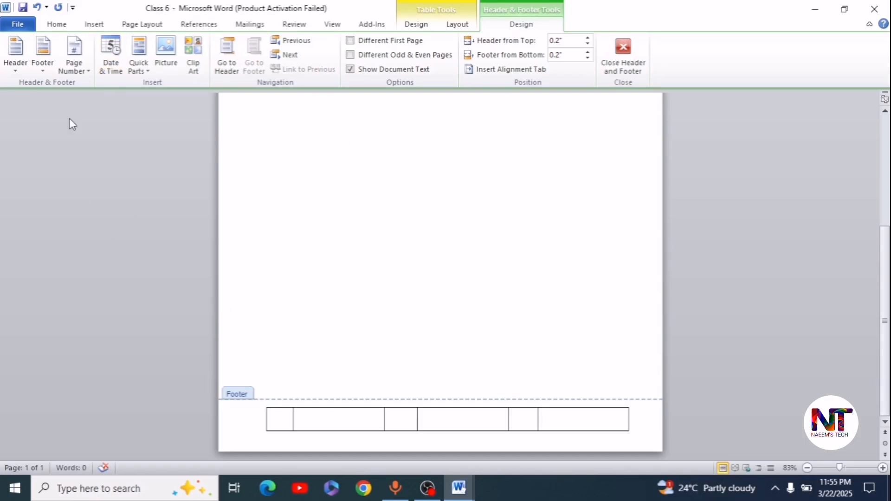
- Insert the Facebook picture from the desktop's class 6 folder into the first footer cell and shrink it to about 0.3" by 0.32"
{"action": "left_click", "coordinate": [82, 25]}
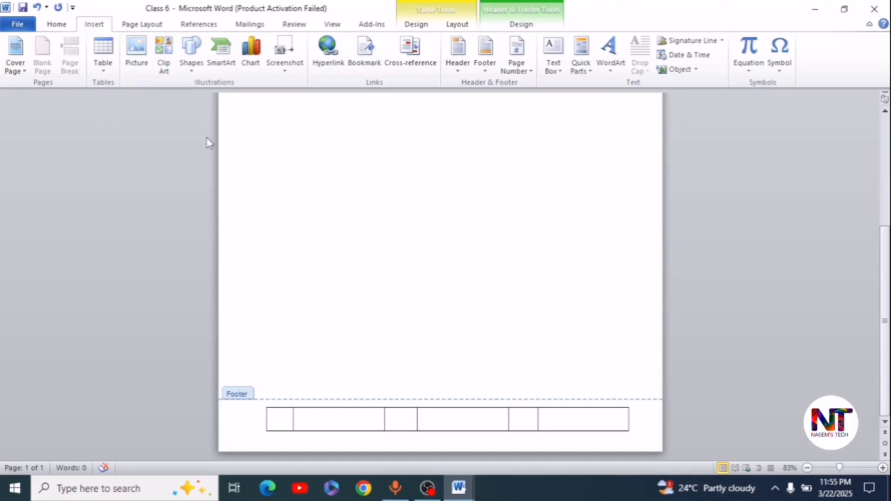
{"action": "left_click", "coordinate": [132, 68]}
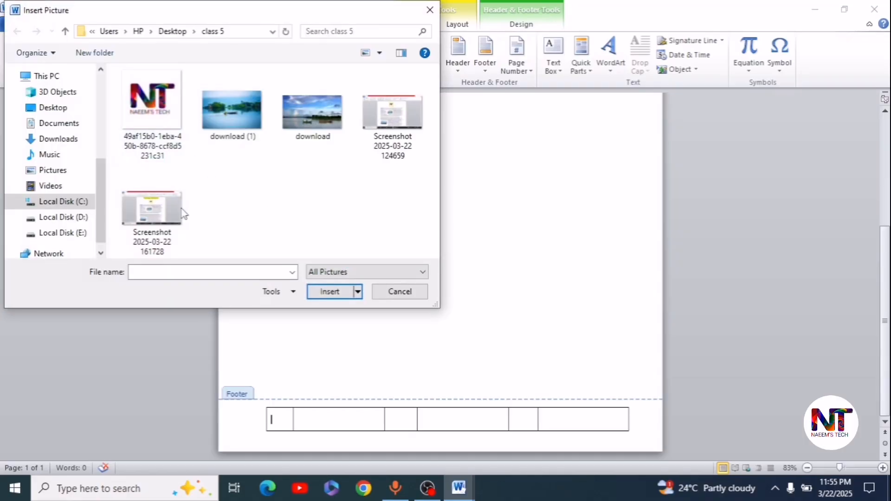
{"action": "left_click", "coordinate": [55, 112]}
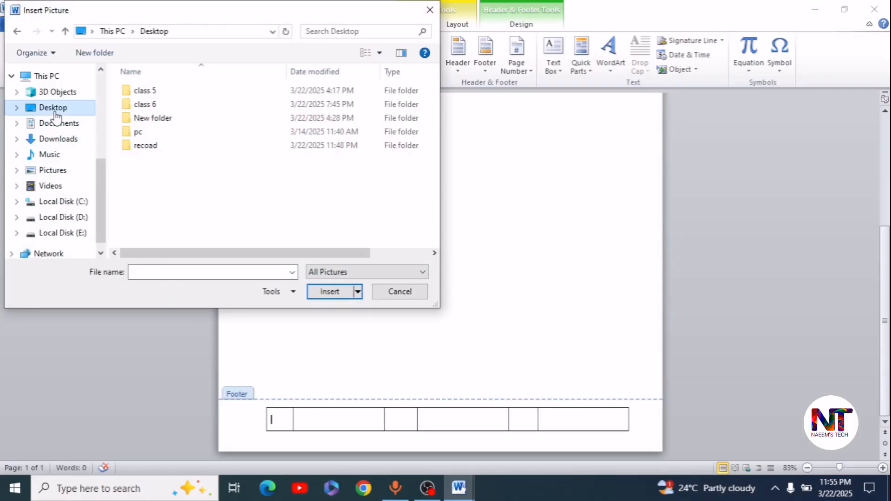
{"action": "double_click", "coordinate": [158, 104]}
{"action": "left_click", "coordinate": [298, 107]}
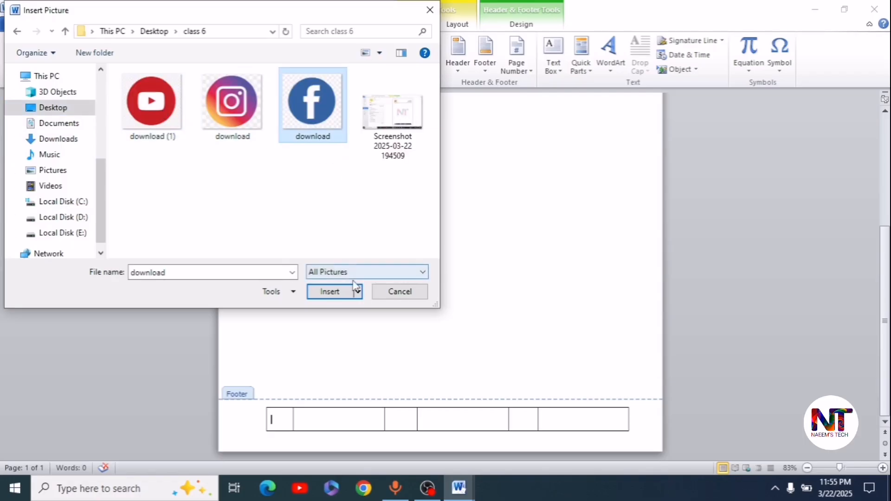
{"action": "left_click", "coordinate": [328, 292]}
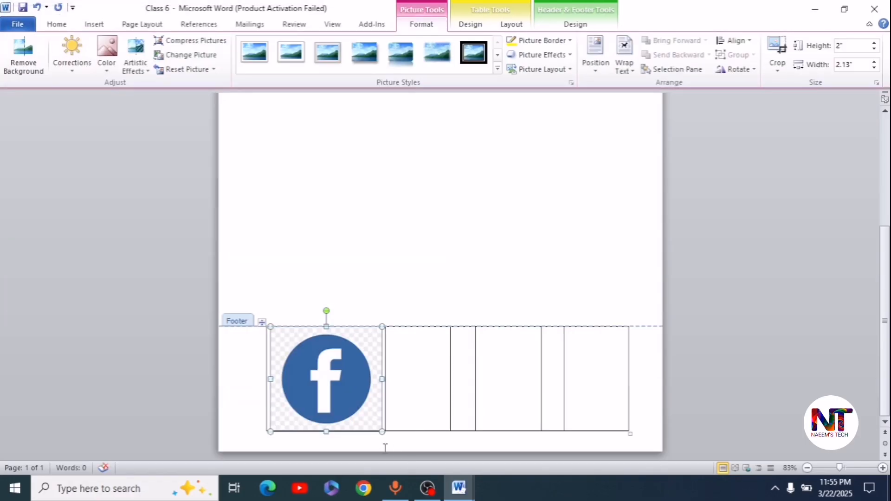
{"action": "left_click_drag", "start_coordinate": [376, 429], "coordinate": [278, 349]}
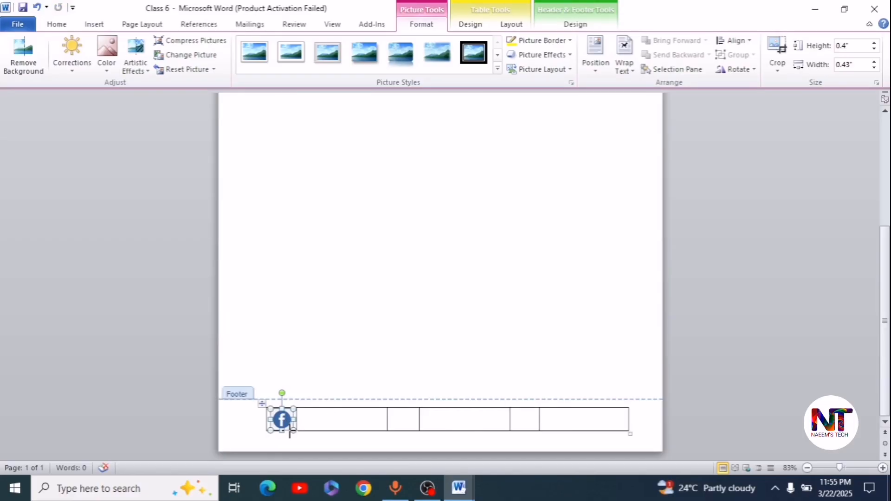
{"action": "left_click_drag", "start_coordinate": [292, 430], "coordinate": [288, 426]}
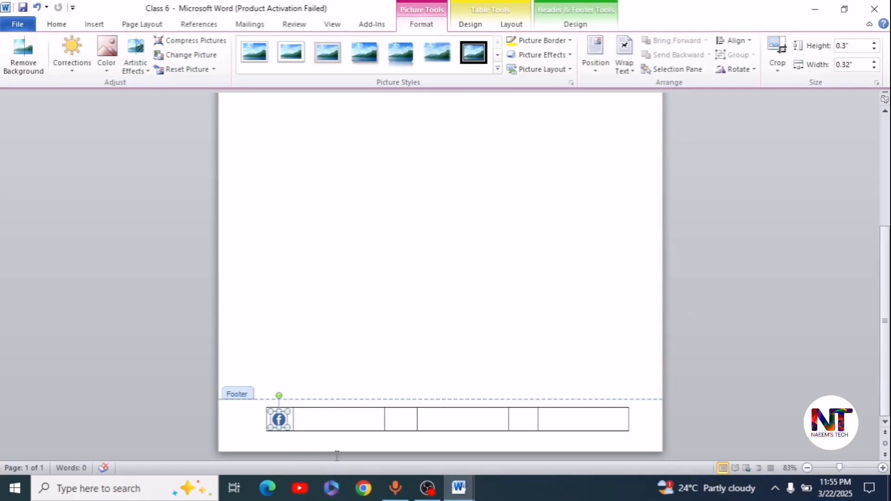
- Copy the Facebook icon into the third footer cell and change that copy to the Instagram picture from the class 6 folder
{"action": "left_click", "coordinate": [283, 426]}
{"action": "left_click", "coordinate": [401, 423]}
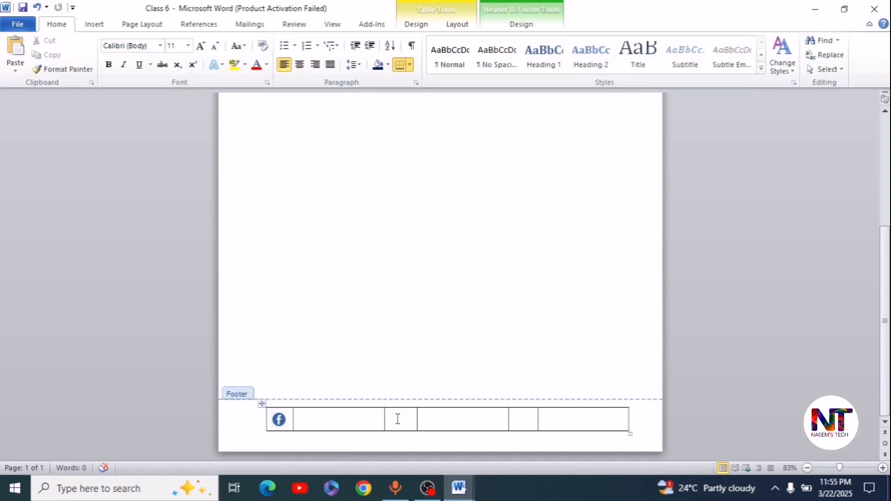
{"action": "key", "text": "ctrl+v"}
{"action": "left_click", "coordinate": [396, 421]}
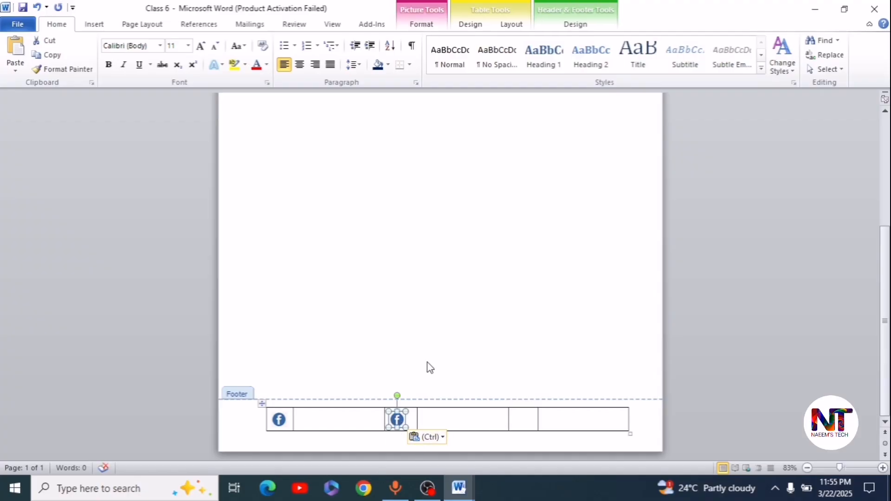
{"action": "left_click", "coordinate": [414, 11]}
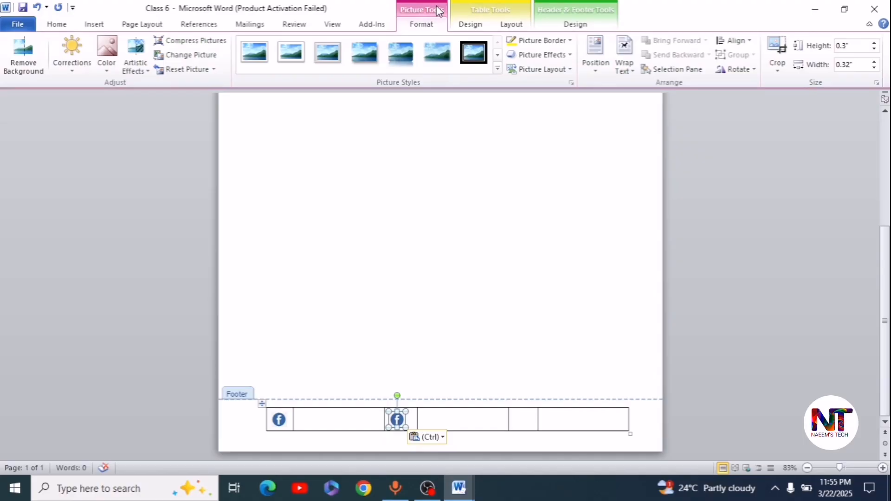
{"action": "left_click", "coordinate": [198, 65]}
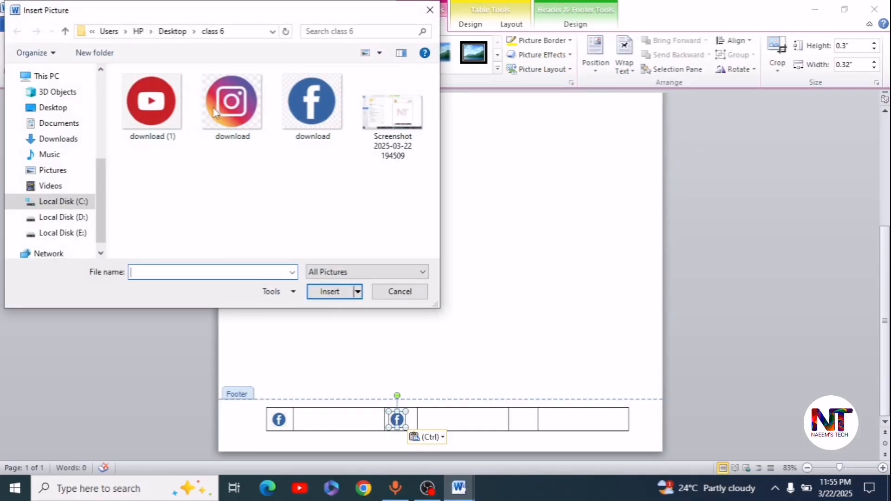
{"action": "left_click", "coordinate": [214, 110]}
{"action": "left_click", "coordinate": [321, 291]}
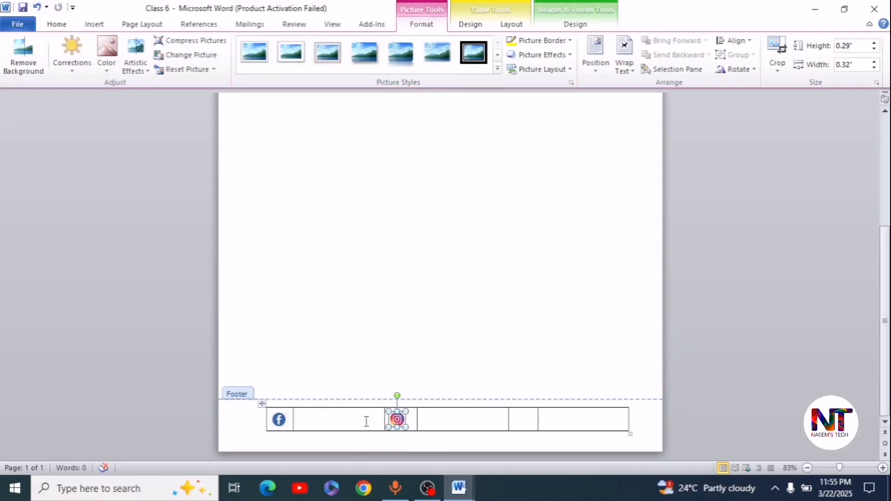
- Copy the Instagram icon into the fifth footer cell and change that copy to the YouTube picture "download (1)"
{"action": "left_click", "coordinate": [399, 427]}
{"action": "left_click", "coordinate": [519, 421]}
{"action": "key", "text": "ctrl+v"}
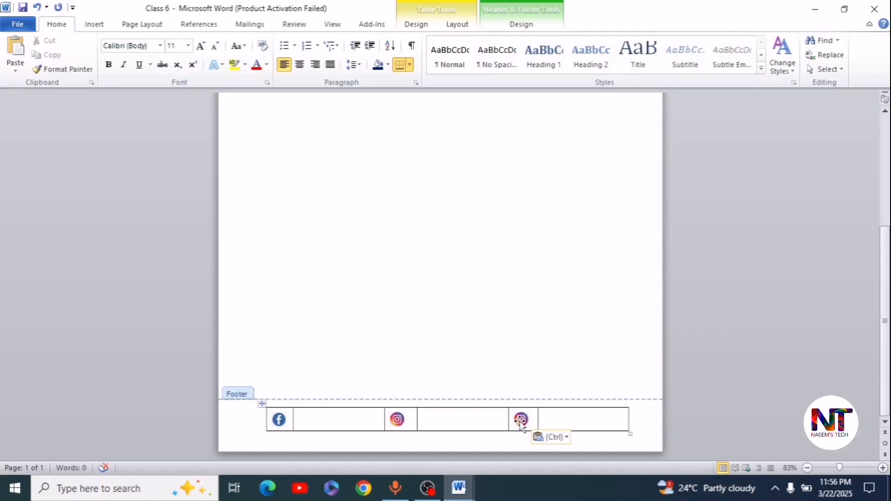
{"action": "left_click", "coordinate": [520, 421]}
{"action": "left_click", "coordinate": [407, 8]}
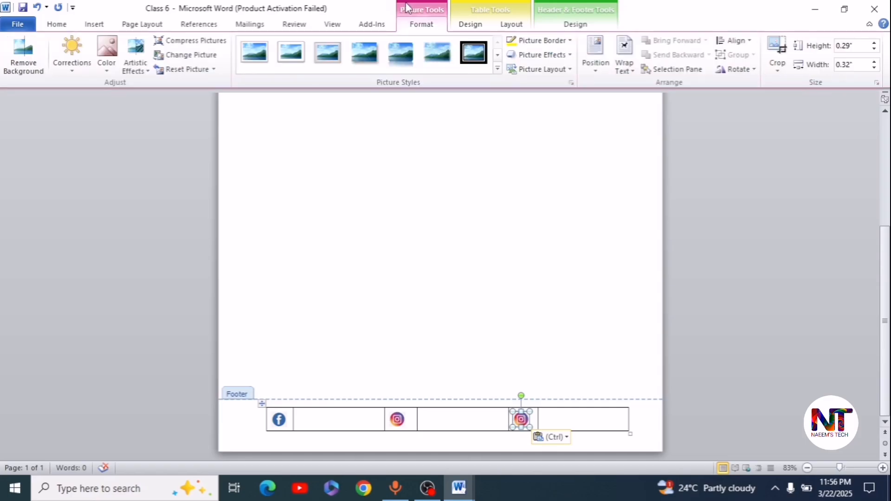
{"action": "left_click", "coordinate": [190, 56]}
{"action": "left_click", "coordinate": [165, 103]}
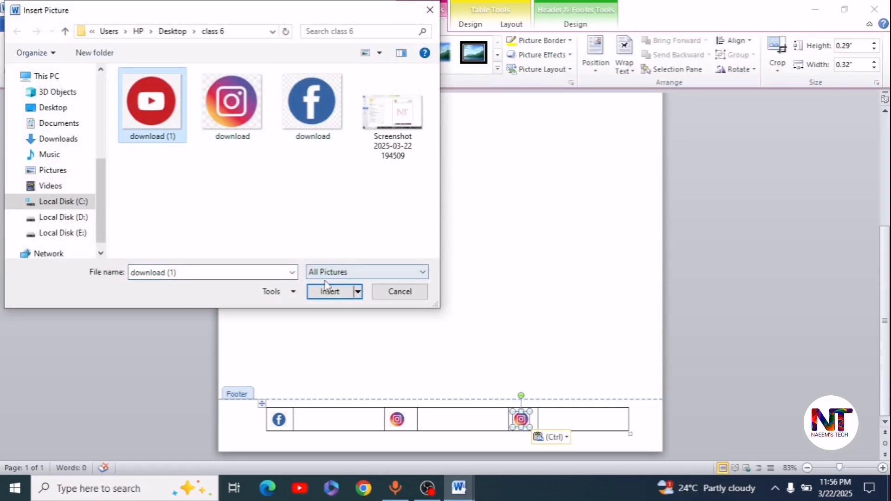
{"action": "left_click", "coordinate": [328, 291]}
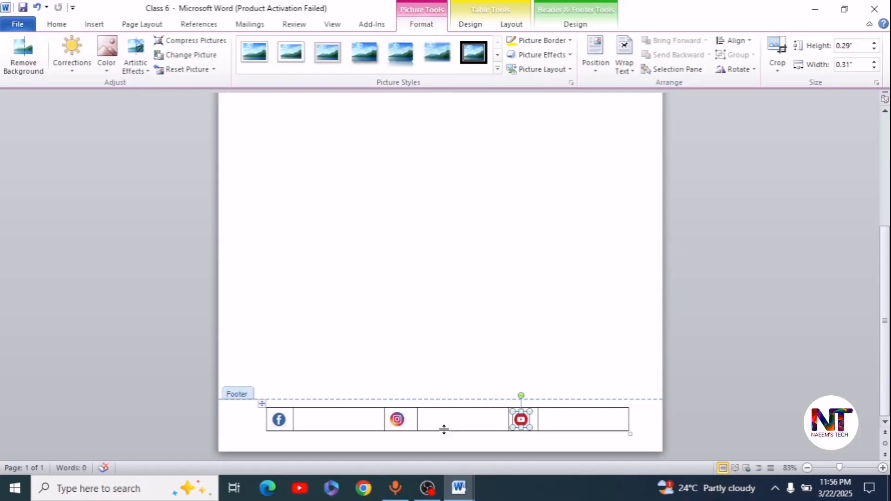
- Enter /naeemstech in the footer cell beside the Facebook icon
{"action": "left_click", "coordinate": [318, 419]}
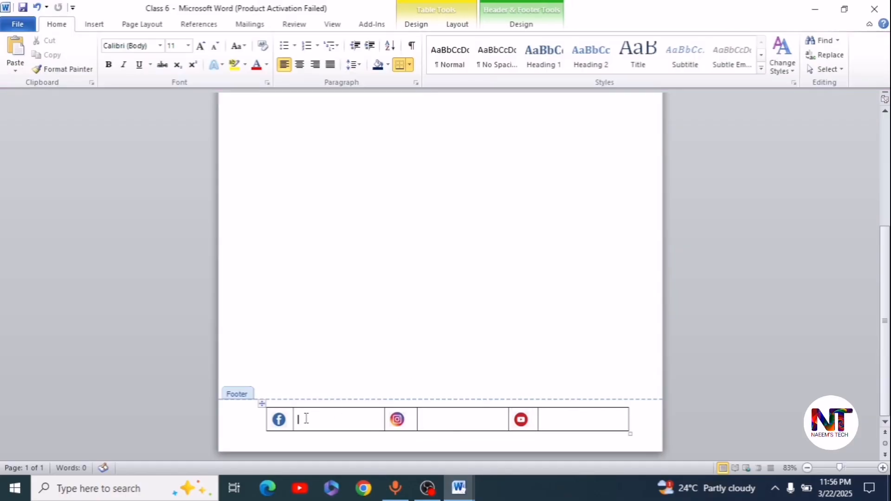
{"action": "type", "text": "/naeemstech"}
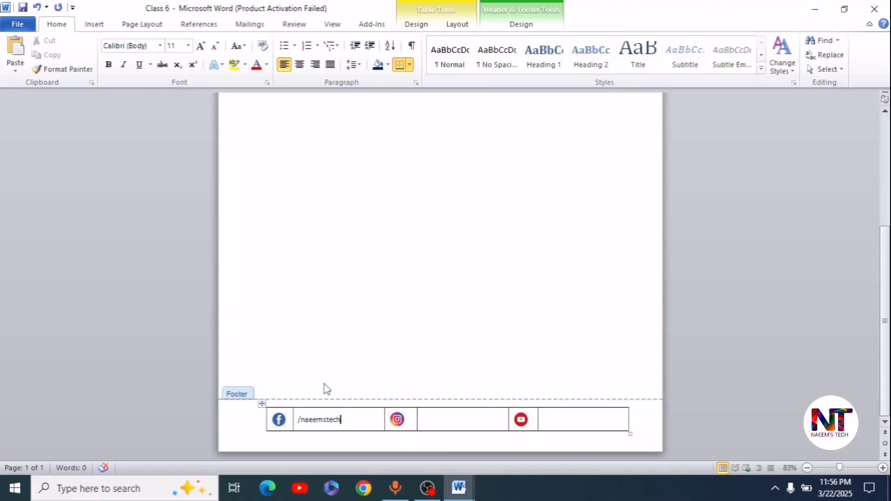
- Try to copy the whole /naeemstech cell into the cell beside the Instagram icon, and undo the paste
{"action": "left_click_drag", "start_coordinate": [347, 417], "coordinate": [294, 421]}
{"action": "key", "text": "ctrl+c"}
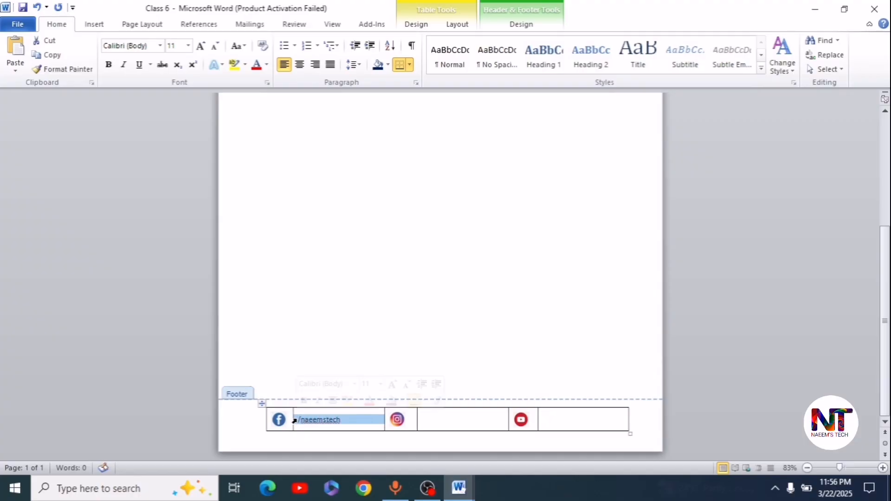
{"action": "left_click", "coordinate": [426, 419]}
{"action": "key", "text": "ctrl+v"}
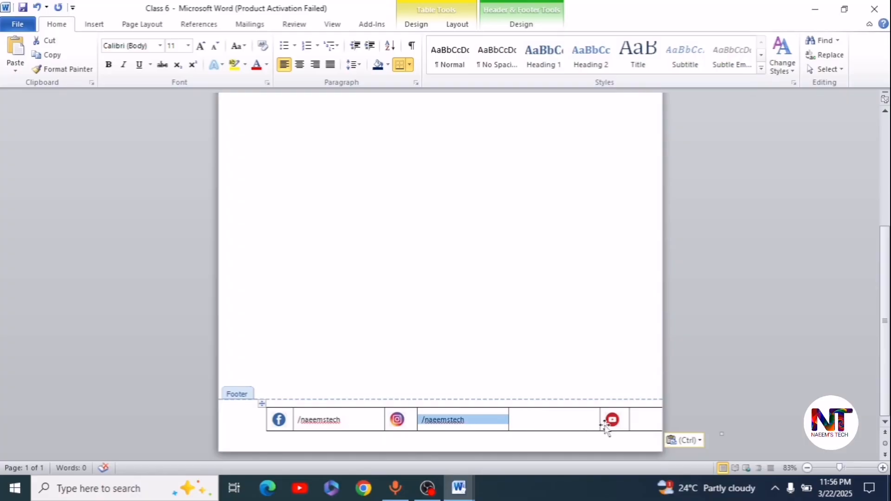
{"action": "left_click", "coordinate": [647, 420]}
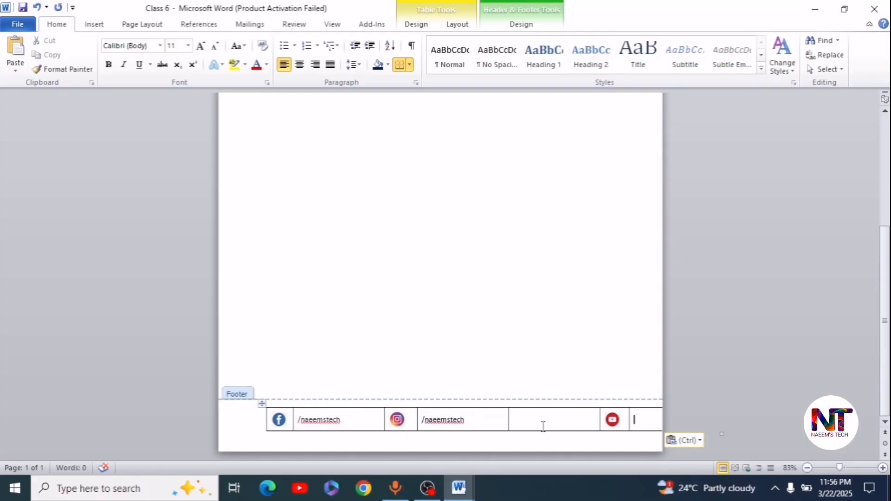
{"action": "key", "text": "ctrl+z"}
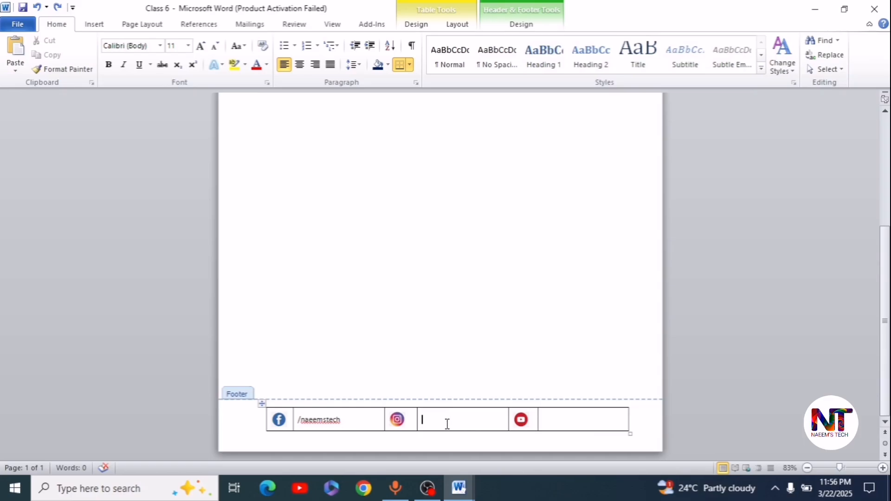
- Copy only the text /naeemstech into the footer cells beside the Instagram and YouTube icons
{"action": "left_click_drag", "start_coordinate": [354, 419], "coordinate": [299, 422]}
{"action": "key", "text": "ctrl+c"}
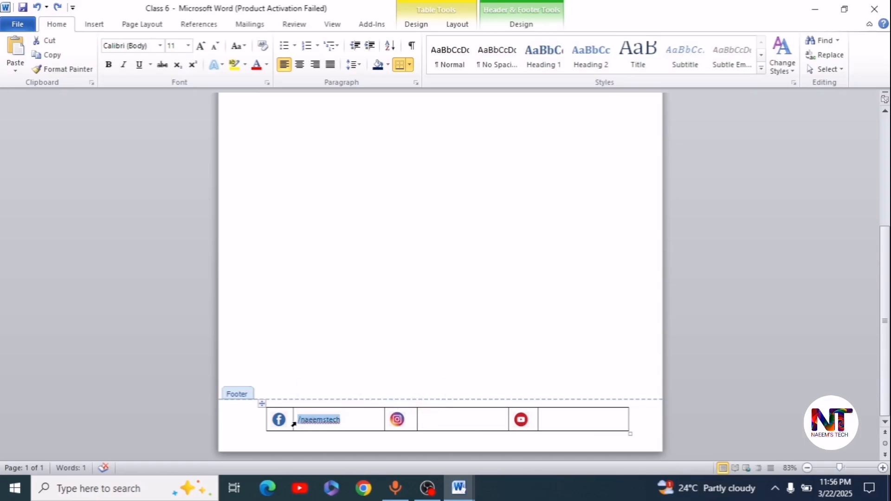
{"action": "left_click", "coordinate": [453, 425]}
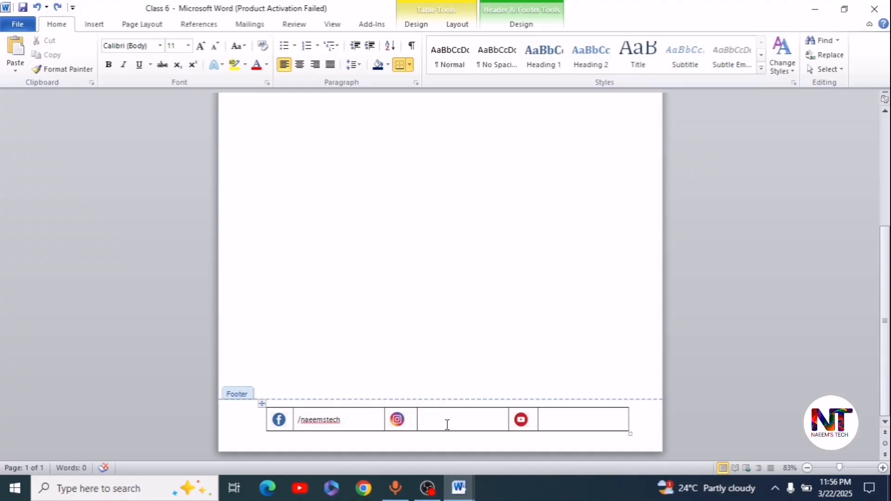
{"action": "key", "text": "ctrl+v"}
{"action": "left_click", "coordinate": [575, 420]}
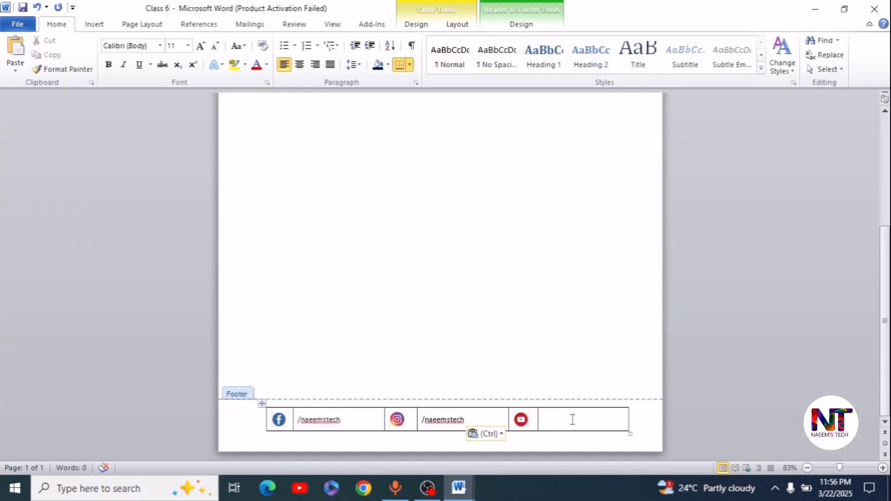
{"action": "key", "text": "ctrl+v"}
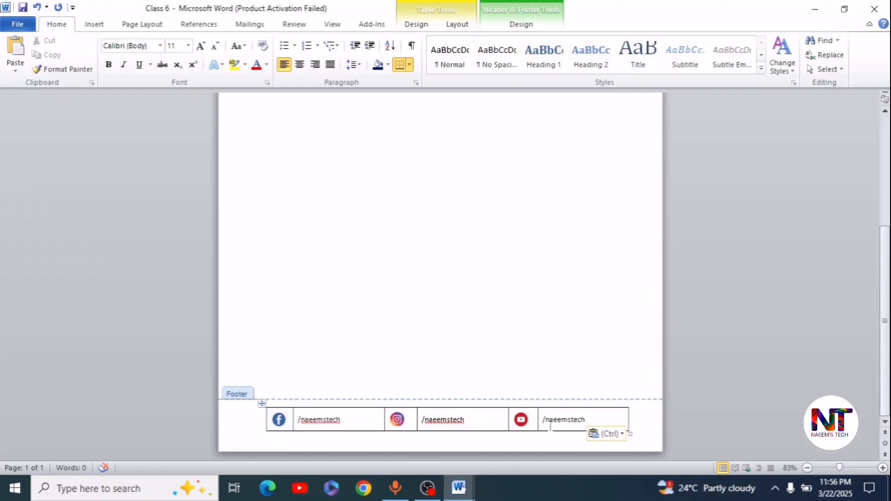
{"action": "left_click", "coordinate": [529, 437]}
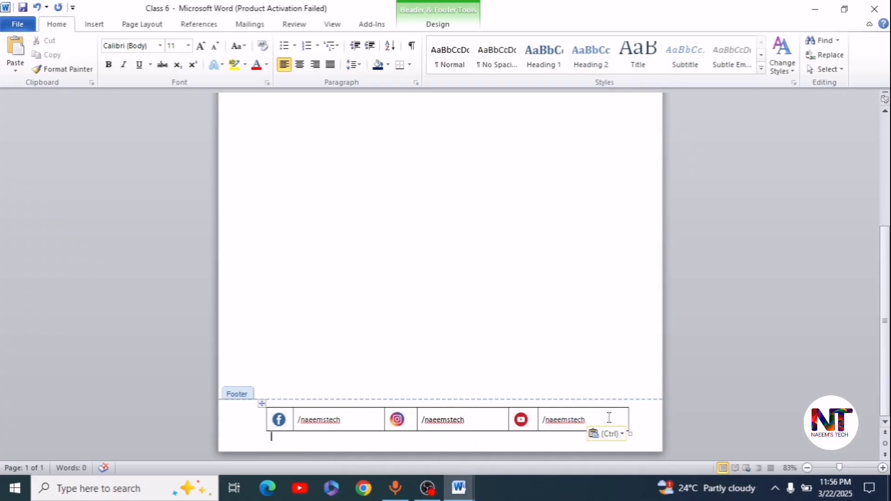
- Remove all borders from the entire footer table
{"action": "left_click_drag", "start_coordinate": [614, 417], "coordinate": [281, 406]}
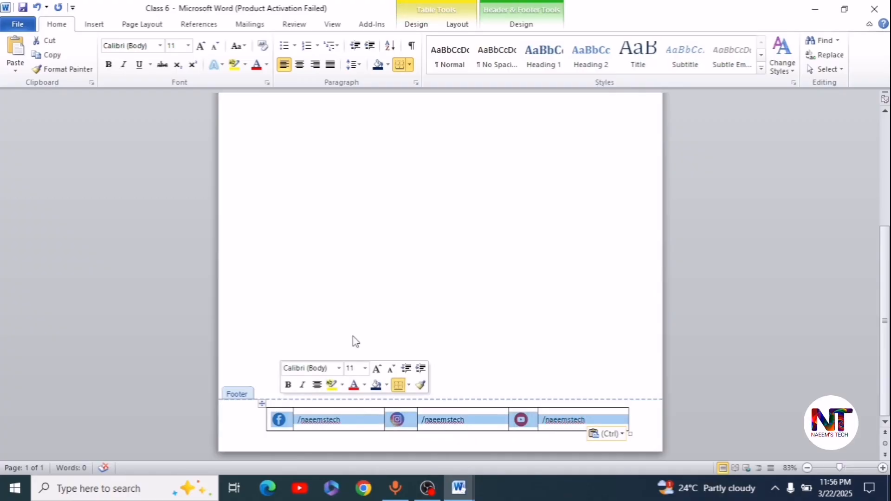
{"action": "left_click", "coordinate": [435, 7]}
{"action": "left_click", "coordinate": [534, 54]}
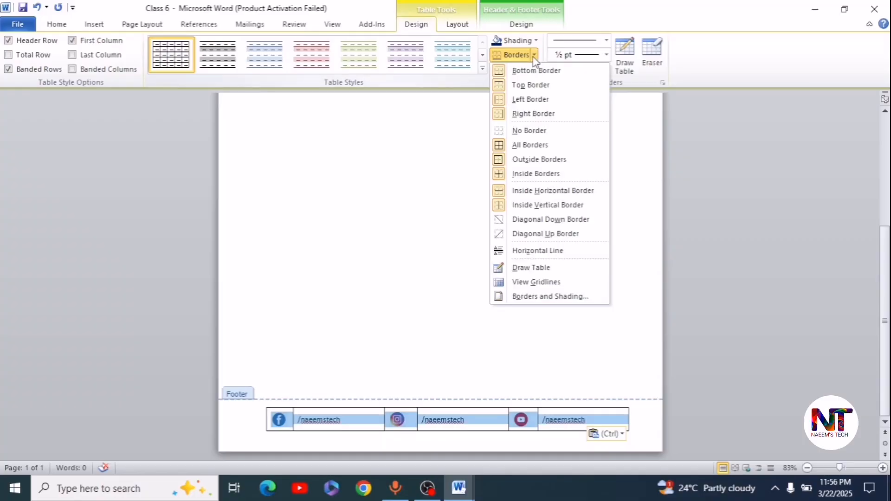
{"action": "left_click", "coordinate": [522, 138]}
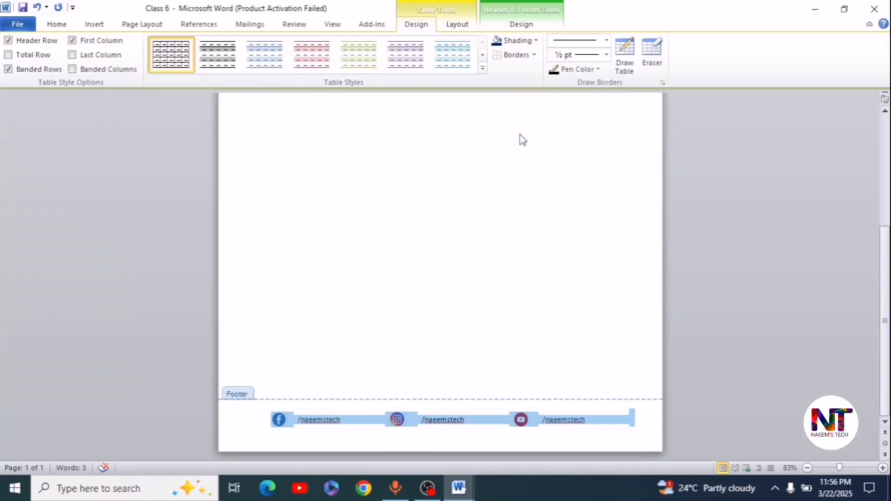
- Shade the entire footer table with the standard Dark Blue colour and return to editing the page body
{"action": "left_click", "coordinate": [535, 41]}
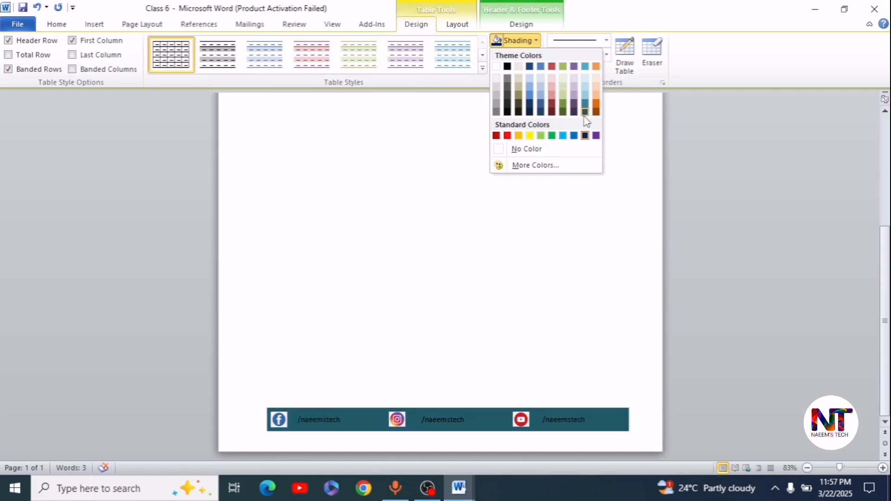
{"action": "left_click", "coordinate": [585, 135]}
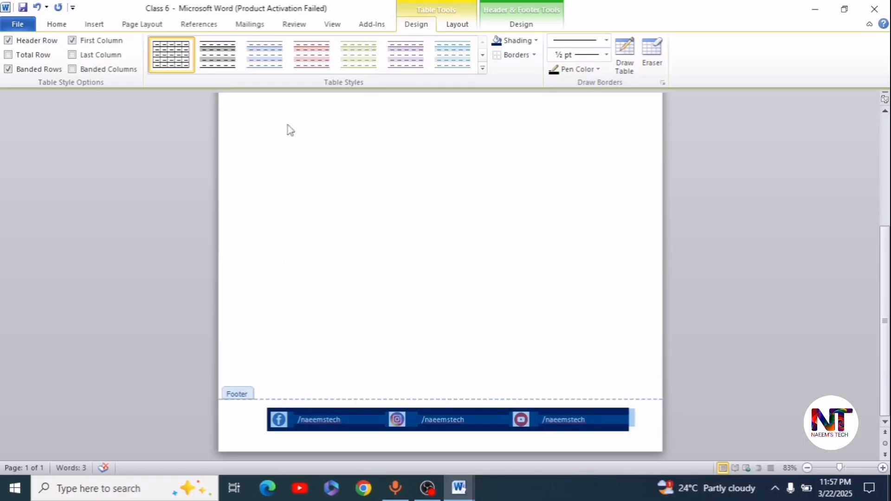
{"action": "scroll", "coordinate": [366, 162], "scroll_direction": "up", "scroll_amount": 10}
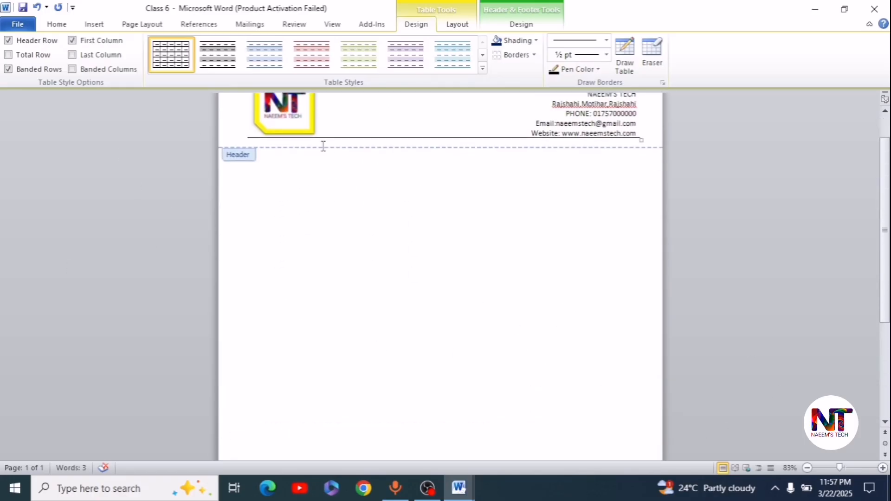
{"action": "scroll", "coordinate": [411, 300], "scroll_direction": "down", "scroll_amount": 10}
{"action": "scroll", "coordinate": [411, 300], "scroll_direction": "up", "scroll_amount": 10}
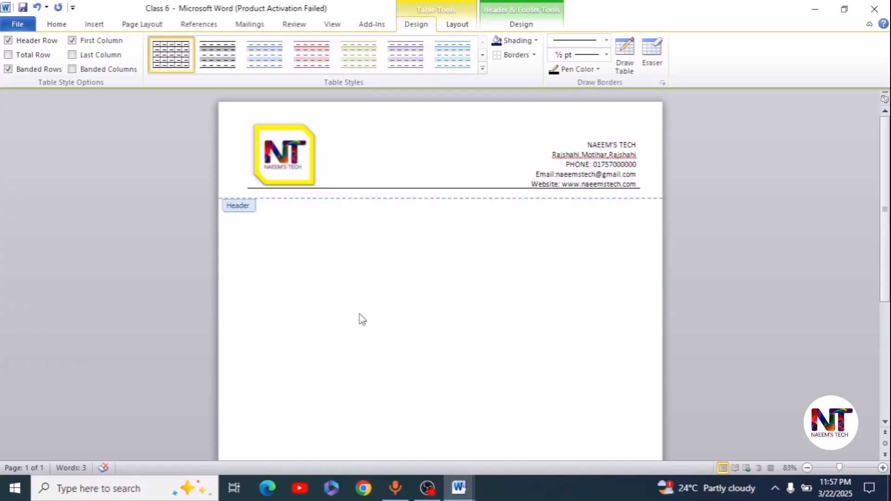
{"action": "scroll", "coordinate": [396, 277], "scroll_direction": "down", "scroll_amount": 3}
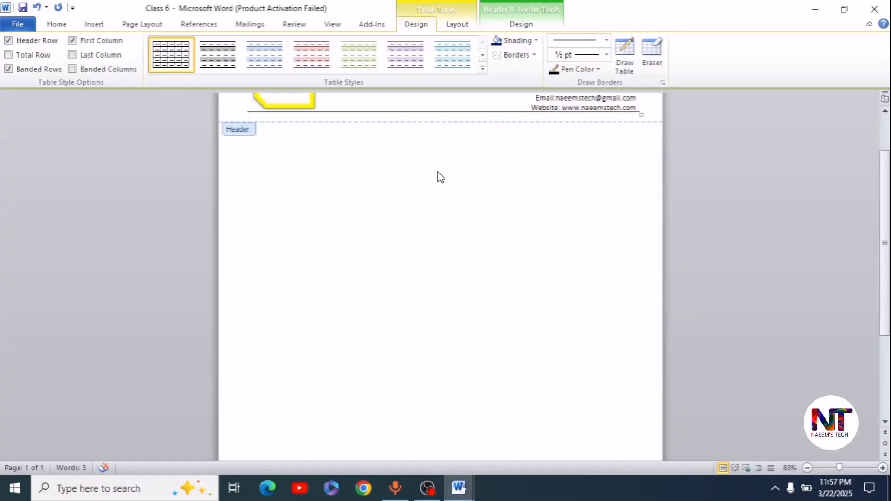
{"action": "double_click", "coordinate": [329, 231]}
{"action": "left_click", "coordinate": [389, 245]}
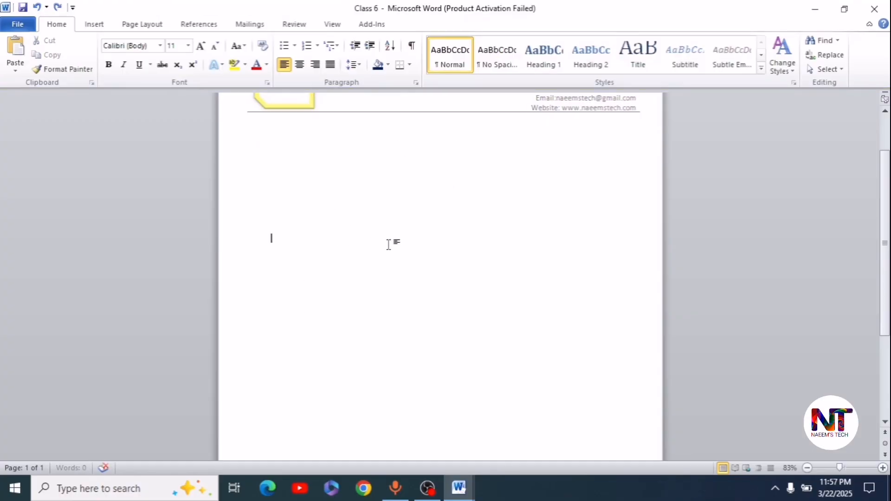
- Start a custom watermark for the document and set its type to Picture watermark
{"action": "scroll", "coordinate": [339, 218], "scroll_direction": "up", "scroll_amount": 3}
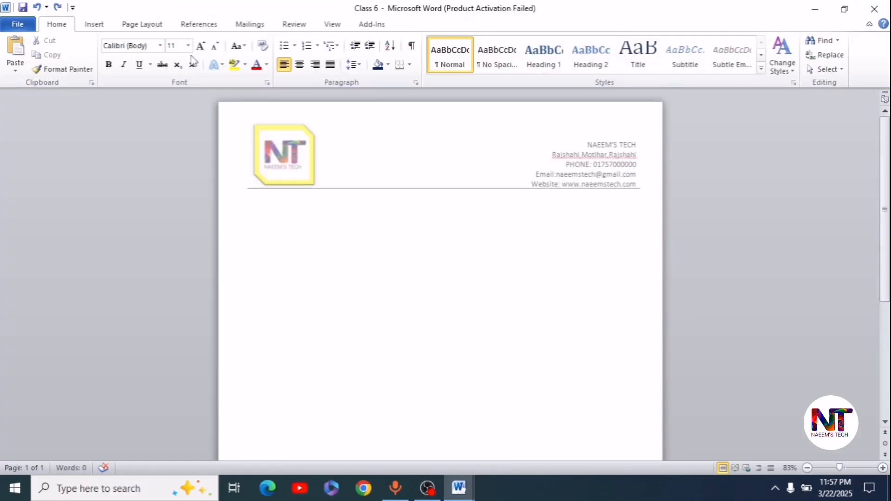
{"action": "left_click", "coordinate": [148, 27]}
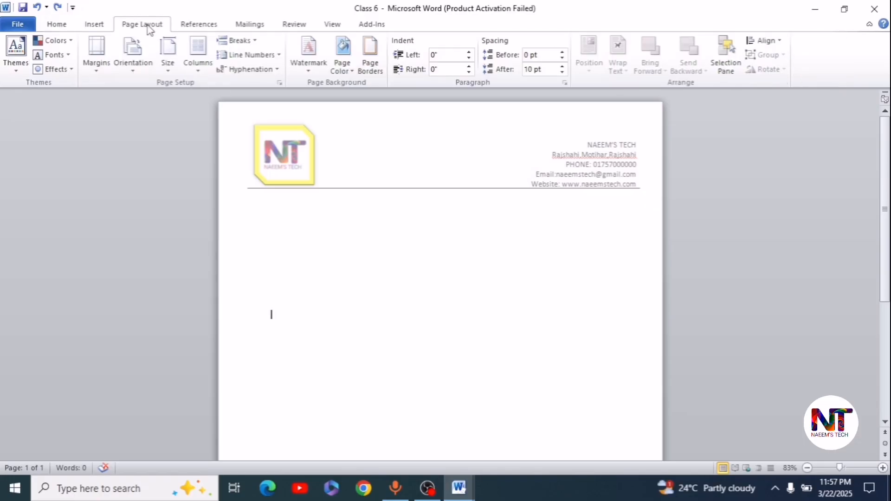
{"action": "left_click", "coordinate": [309, 70]}
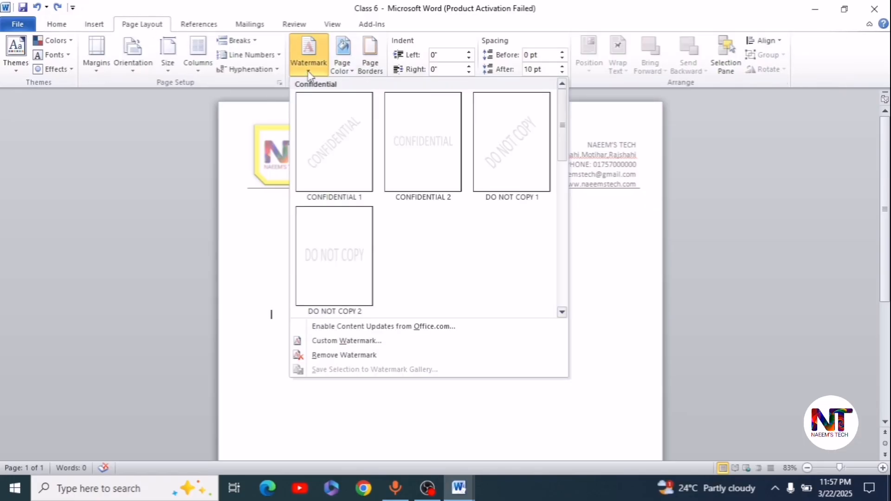
{"action": "left_click", "coordinate": [343, 342]}
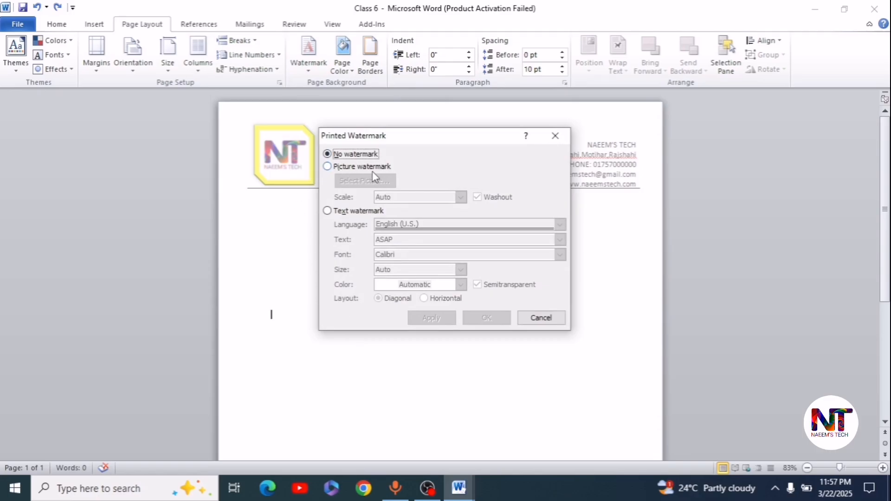
{"action": "left_click", "coordinate": [329, 167]}
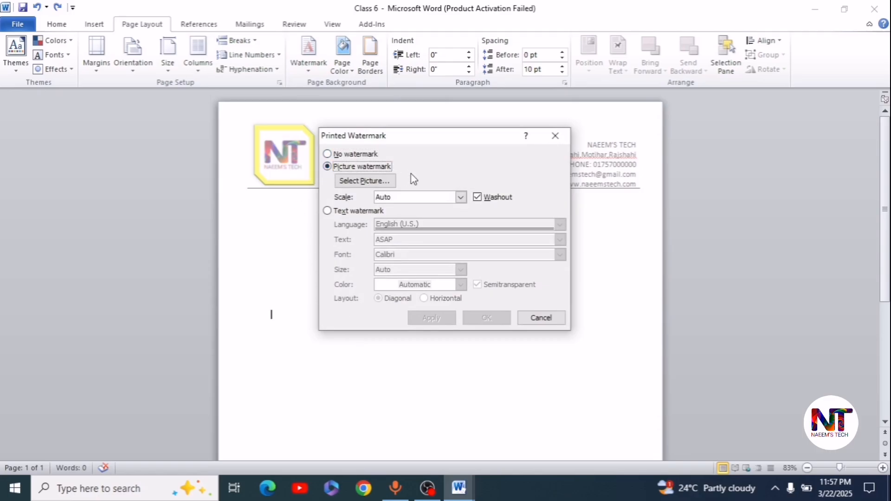
- Choose the NT logo picture from the class 5 folder on the Desktop and apply it as the watermark
{"action": "left_click", "coordinate": [365, 182]}
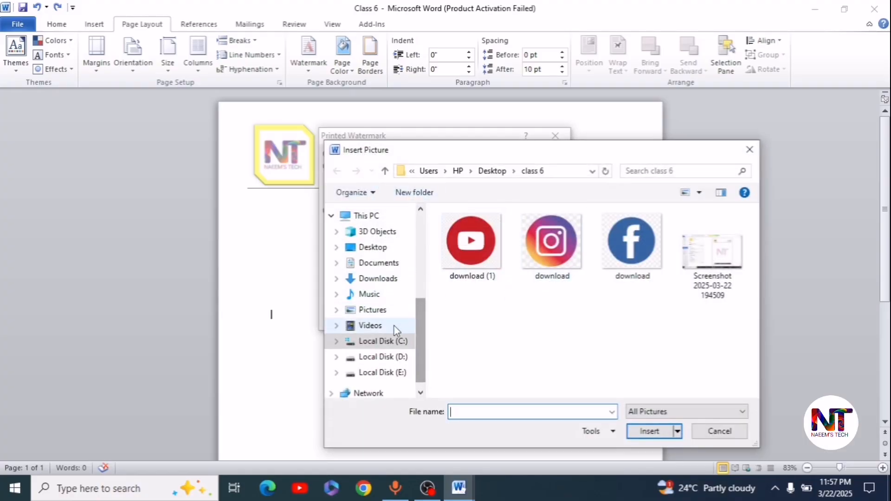
{"action": "left_click", "coordinate": [380, 252]}
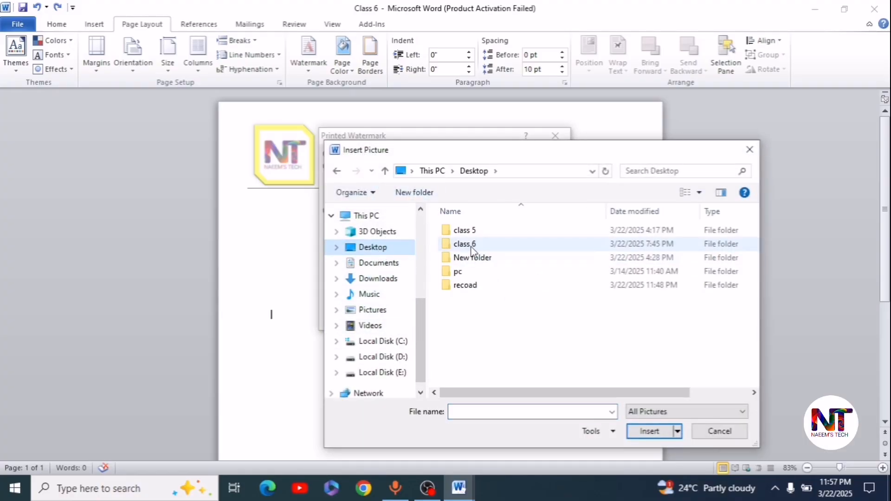
{"action": "double_click", "coordinate": [472, 232]}
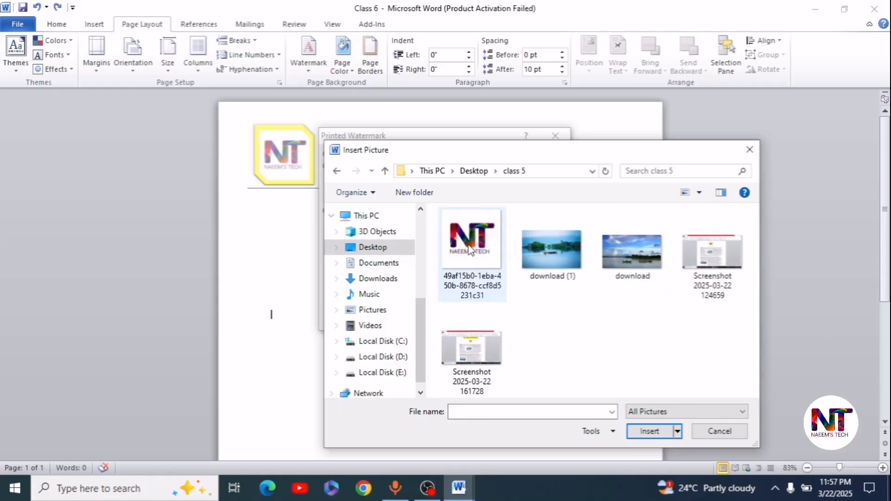
{"action": "left_click", "coordinate": [471, 239]}
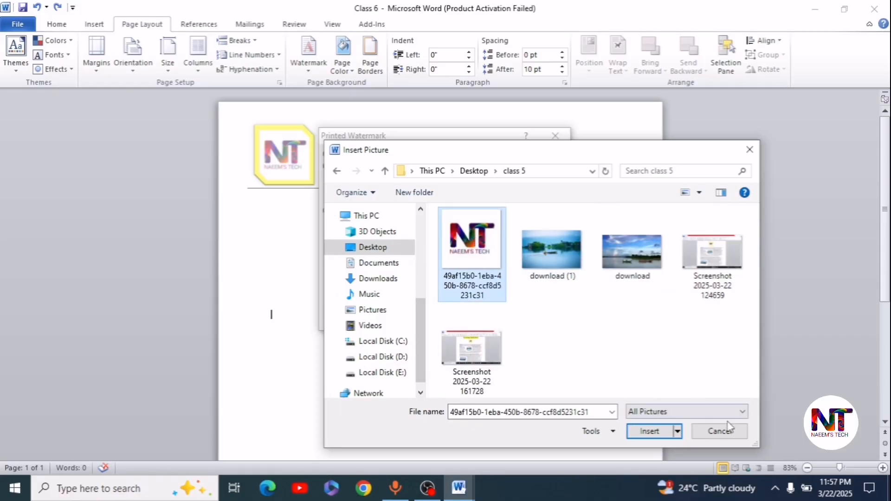
{"action": "left_click", "coordinate": [652, 432]}
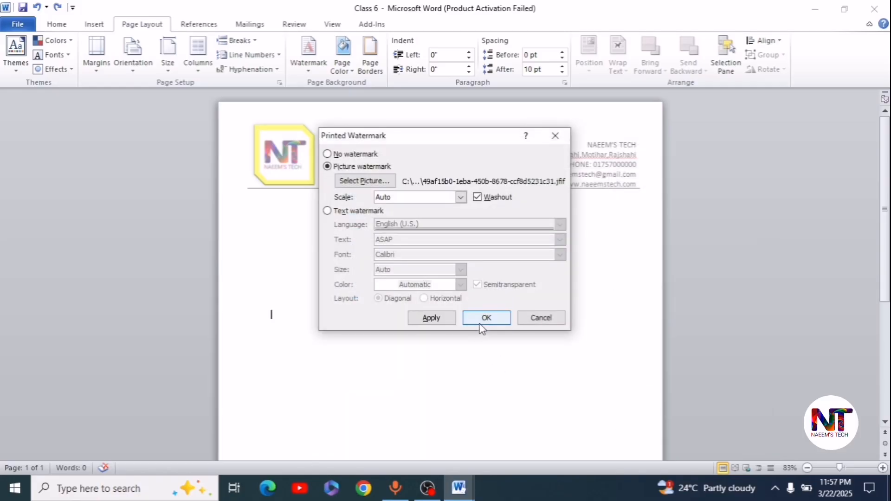
{"action": "left_click", "coordinate": [486, 319]}
{"action": "scroll", "coordinate": [489, 320], "scroll_direction": "down", "scroll_amount": 5}
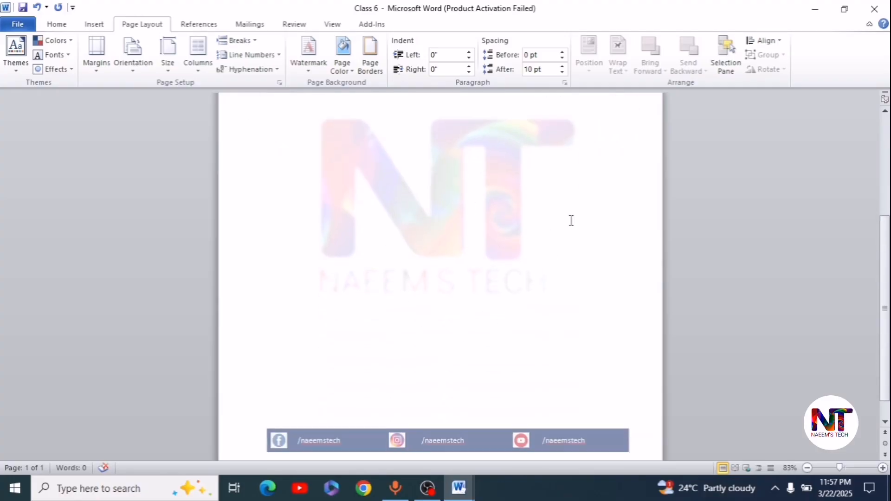
{"action": "scroll", "coordinate": [537, 199], "scroll_direction": "up", "scroll_amount": 5}
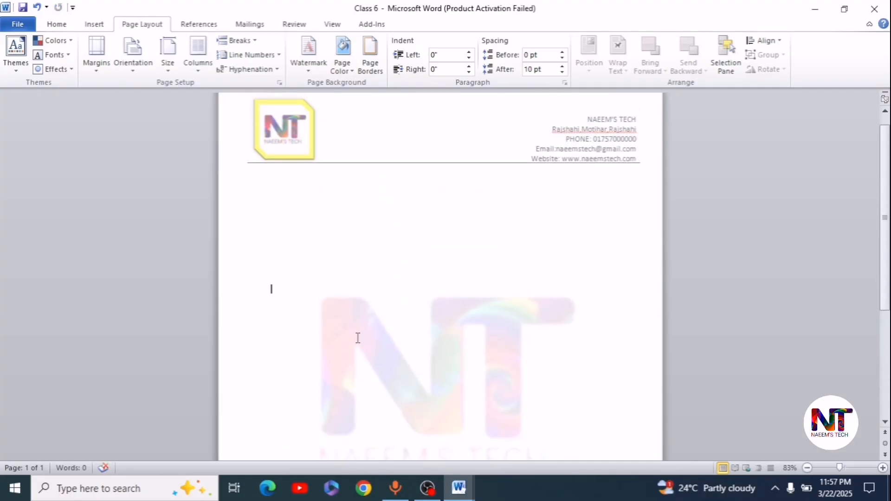
{"action": "scroll", "coordinate": [596, 306], "scroll_direction": "down", "scroll_amount": 1}
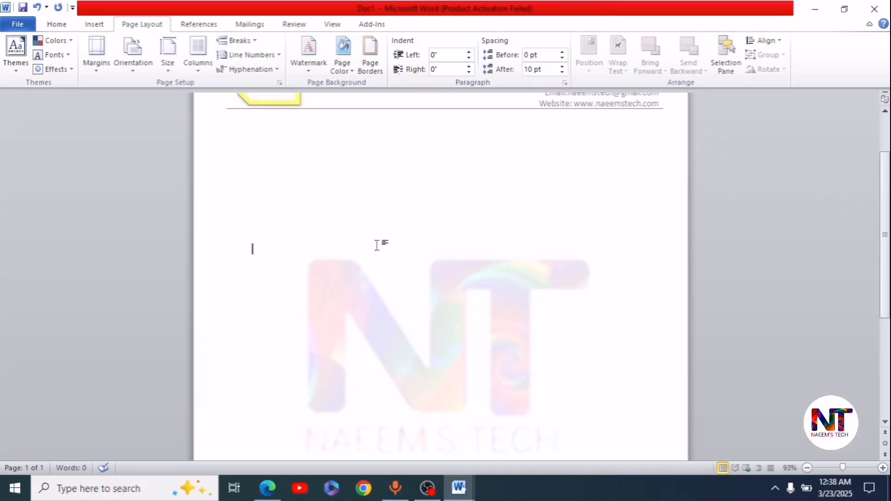
- Insert a blank page in Doc1 and check the letterhead and watermark on both pages
{"action": "left_click", "coordinate": [94, 24]}
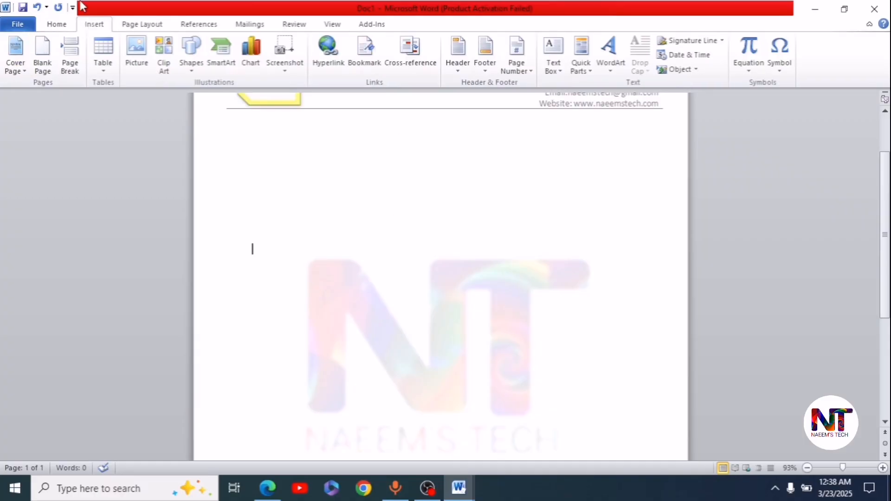
{"action": "left_click", "coordinate": [42, 66]}
{"action": "scroll", "coordinate": [368, 354], "scroll_direction": "down", "scroll_amount": 5}
{"action": "scroll", "coordinate": [339, 323], "scroll_direction": "down", "scroll_amount": 3}
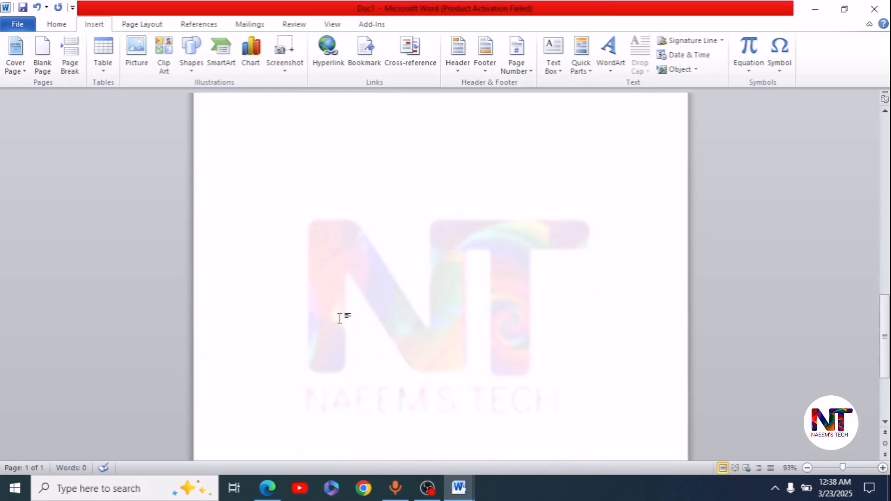
{"action": "scroll", "coordinate": [338, 314], "scroll_direction": "up", "scroll_amount": 8}
{"action": "scroll", "coordinate": [338, 246], "scroll_direction": "up", "scroll_amount": 5}
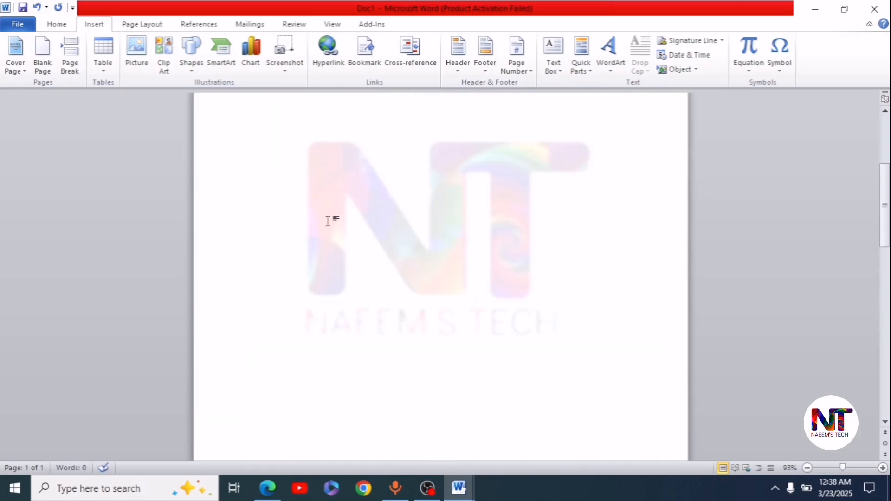
{"action": "scroll", "coordinate": [447, 242], "scroll_direction": "up", "scroll_amount": 7}
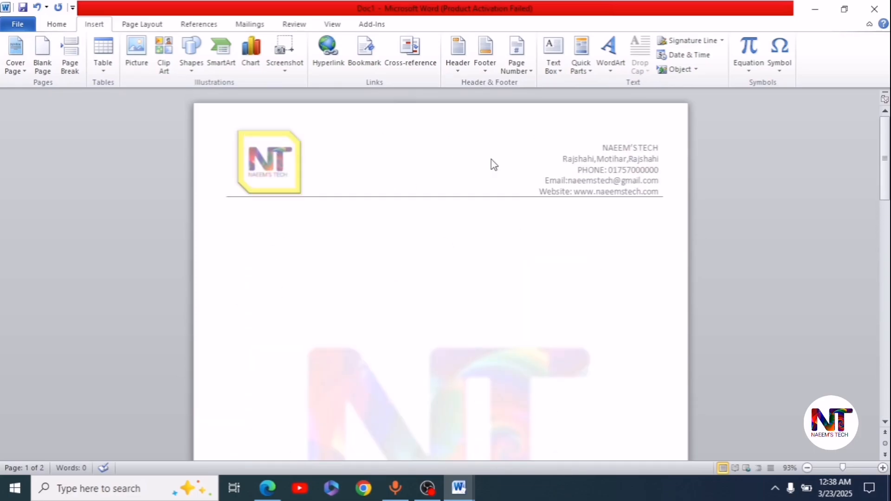
{"action": "scroll", "coordinate": [483, 166], "scroll_direction": "down", "scroll_amount": 2}
{"action": "scroll", "coordinate": [446, 274], "scroll_direction": "down", "scroll_amount": 9}
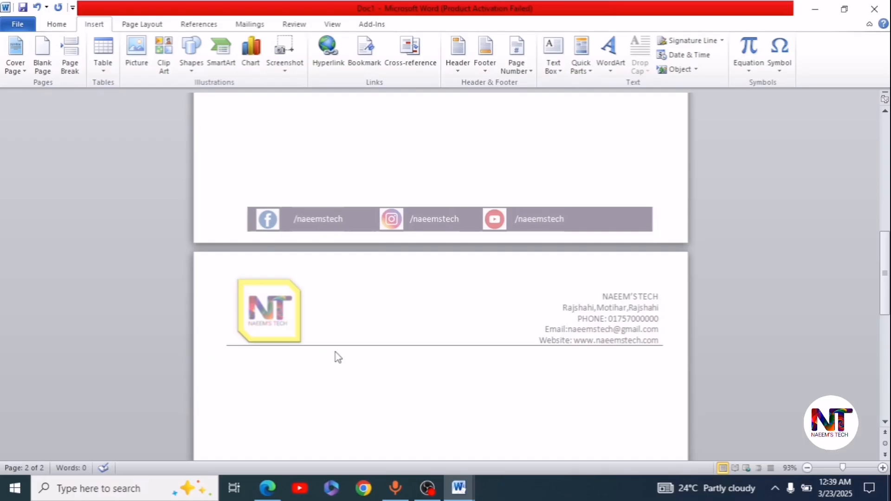
- Delete the added blank page and look over the remaining letterhead page
{"action": "key", "text": "BackSpace"}
{"action": "key", "text": "BackSpace"}
{"action": "scroll", "coordinate": [306, 325], "scroll_direction": "up", "scroll_amount": 3}
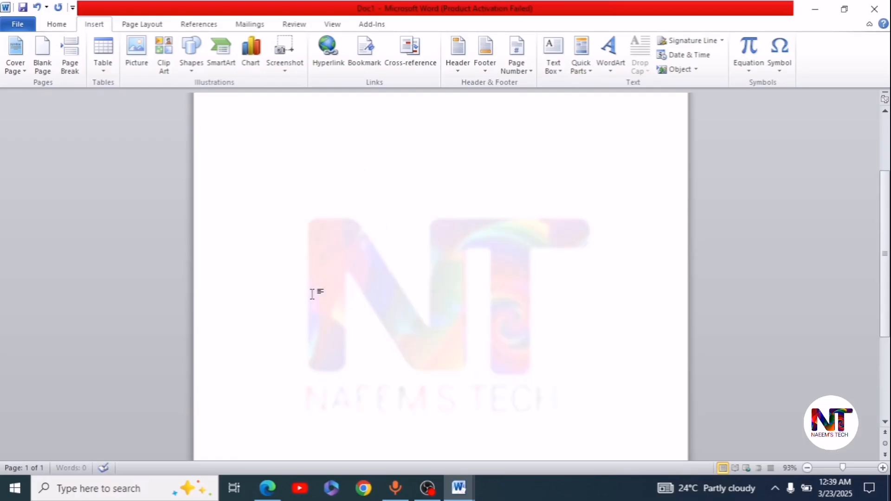
{"action": "scroll", "coordinate": [315, 294], "scroll_direction": "down", "scroll_amount": 7}
{"action": "scroll", "coordinate": [320, 306], "scroll_direction": "up", "scroll_amount": 9}
{"action": "scroll", "coordinate": [325, 314], "scroll_direction": "up", "scroll_amount": 3}
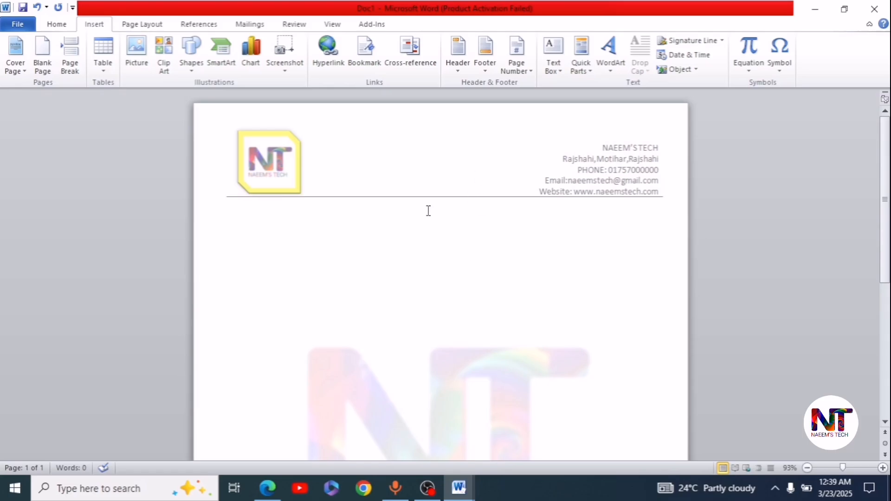
- Insert a page number in the page margins using the Accent Bar, Left style
{"action": "left_click", "coordinate": [530, 70]}
{"action": "mouse_move", "coordinate": [539, 91]}
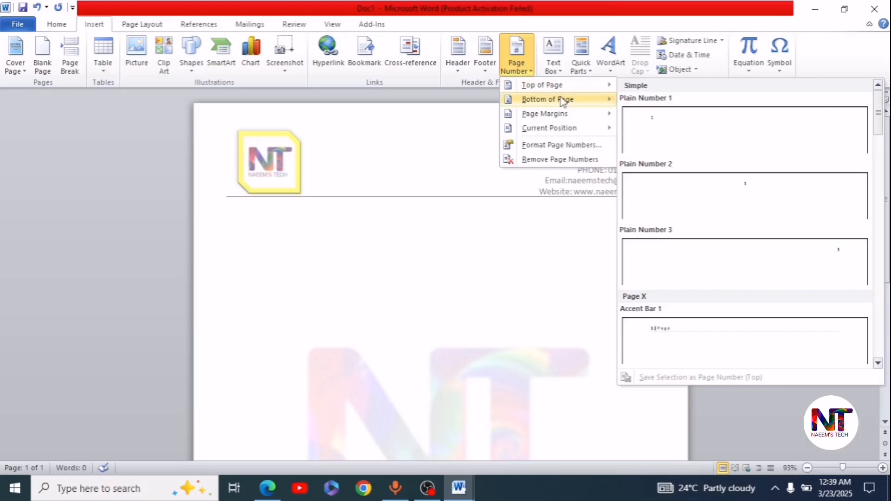
{"action": "mouse_move", "coordinate": [563, 101]}
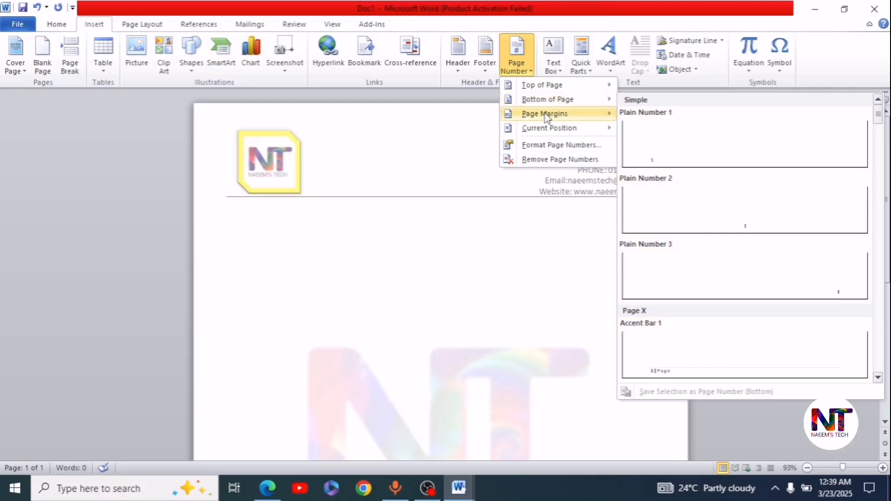
{"action": "mouse_move", "coordinate": [547, 117]}
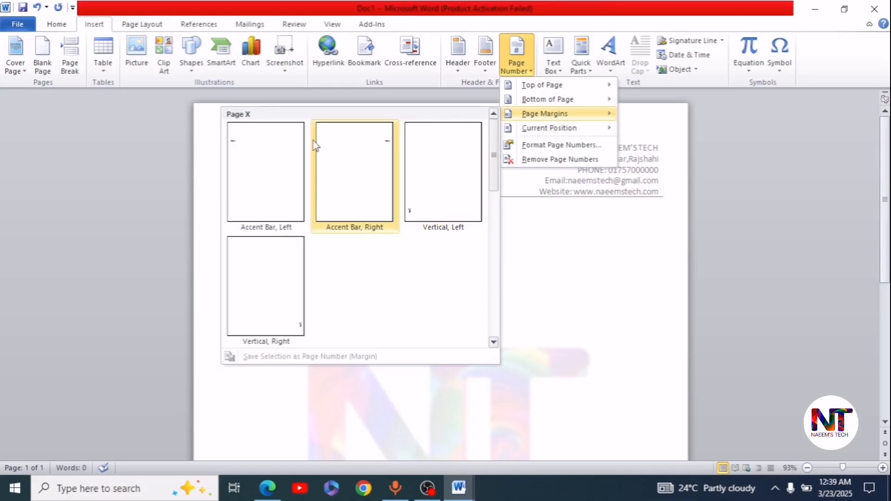
{"action": "left_click", "coordinate": [274, 158]}
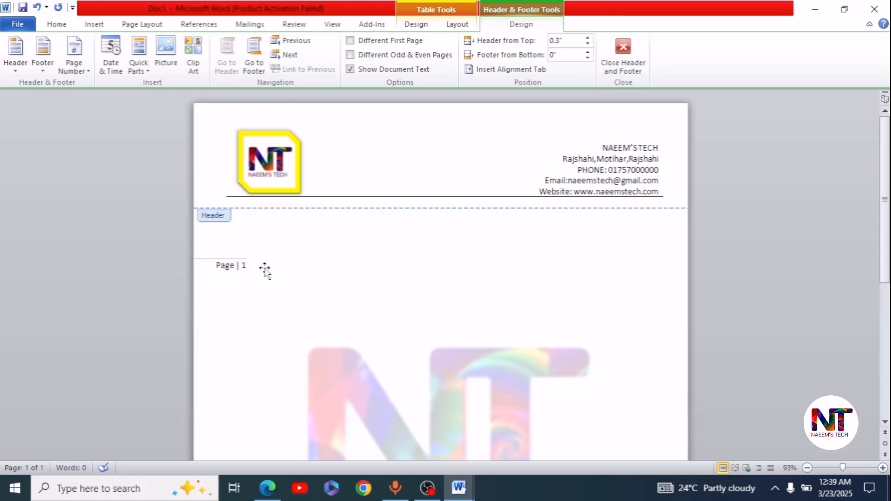
{"action": "scroll", "coordinate": [271, 274], "scroll_direction": "down", "scroll_amount": 6}
{"action": "scroll", "coordinate": [285, 321], "scroll_direction": "up", "scroll_amount": 6}
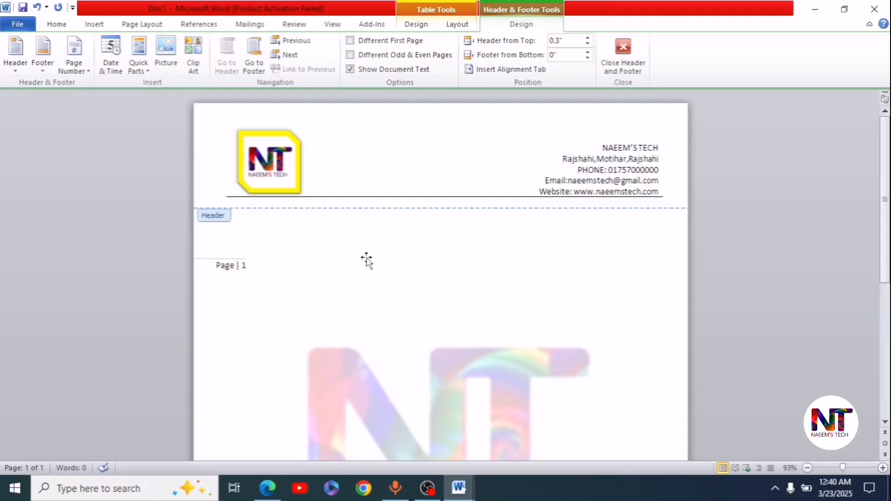
- Leave header and footer editing and insert a blank page after the first page
{"action": "left_click", "coordinate": [88, 27]}
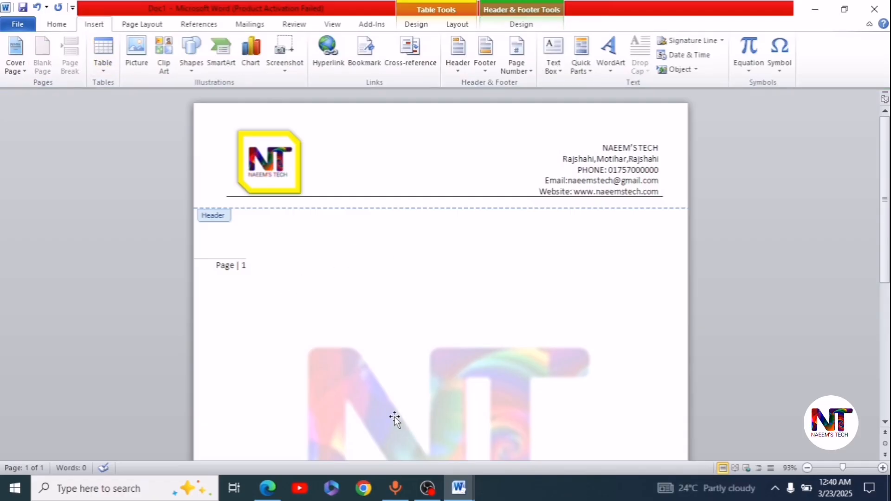
{"action": "left_click", "coordinate": [253, 327]}
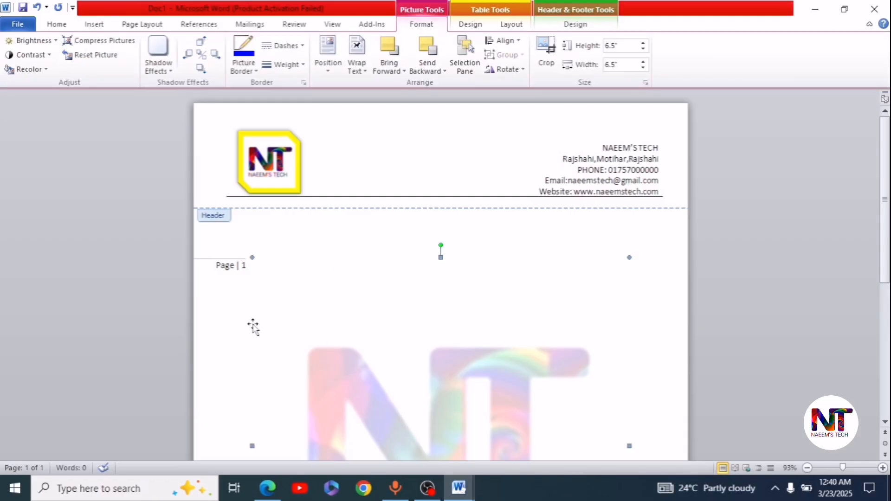
{"action": "double_click", "coordinate": [227, 332]}
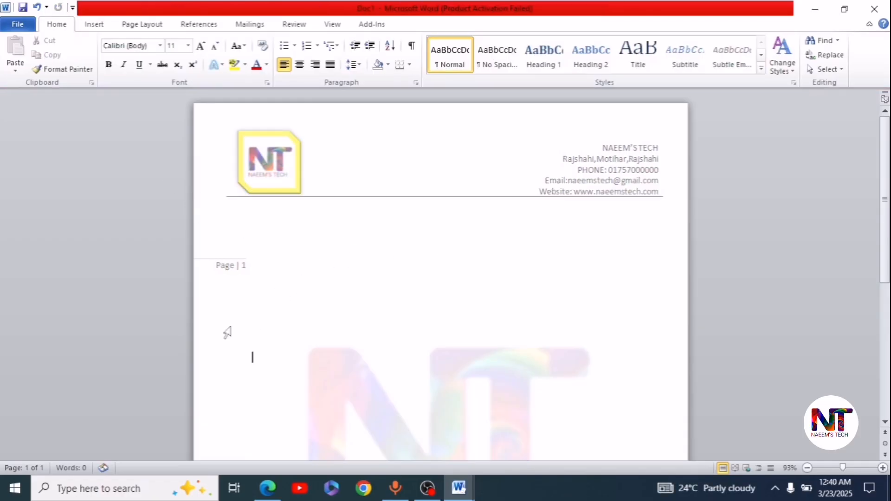
{"action": "left_click", "coordinate": [94, 23]}
{"action": "left_click", "coordinate": [43, 58]}
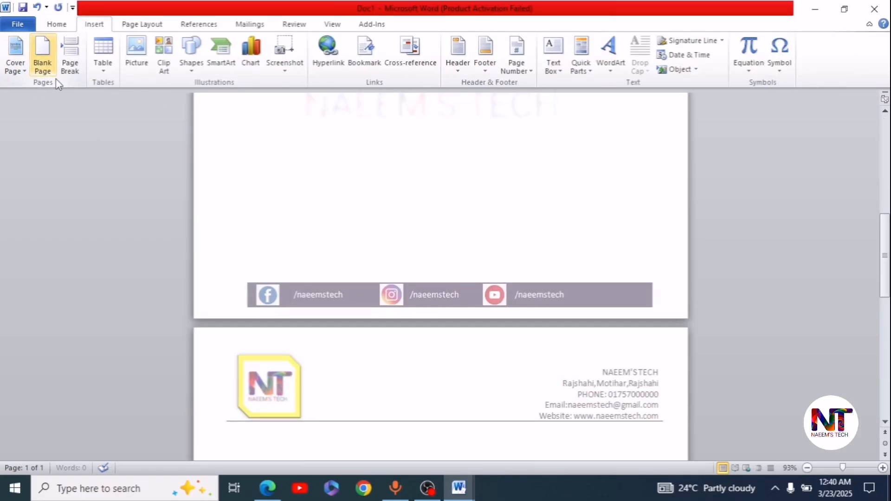
- Insert another blank page after the second page and check that the letterhead and page number carry over
{"action": "scroll", "coordinate": [407, 338], "scroll_direction": "down", "scroll_amount": 5}
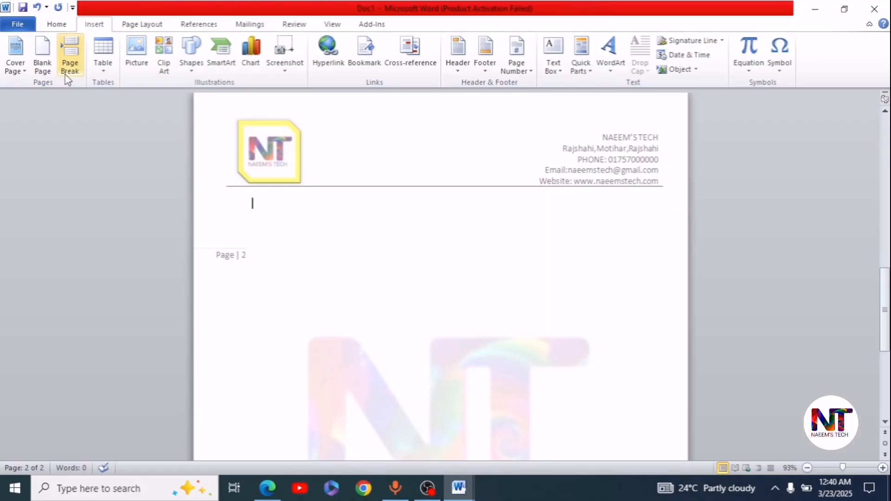
{"action": "left_click", "coordinate": [43, 54]}
{"action": "scroll", "coordinate": [388, 301], "scroll_direction": "down", "scroll_amount": 6}
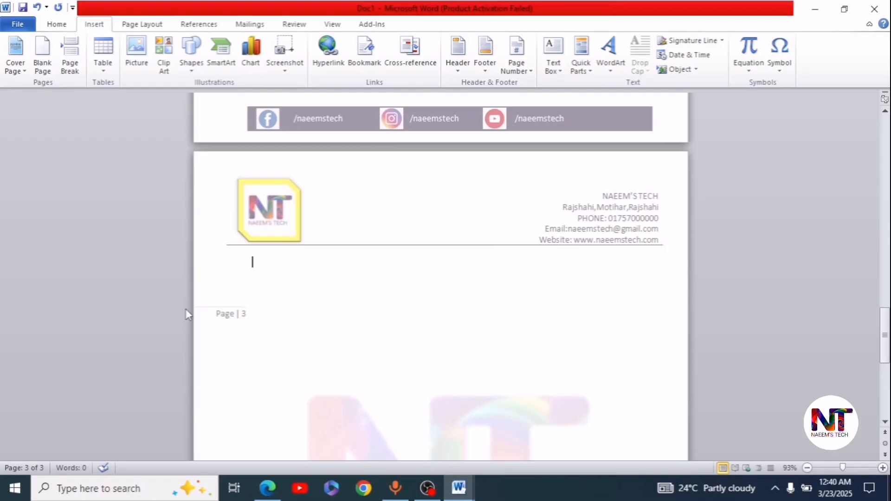
- Review the pages back to the first one and open the print preview of the letterhead document
{"action": "scroll", "coordinate": [410, 350], "scroll_direction": "up", "scroll_amount": 5}
{"action": "scroll", "coordinate": [391, 346], "scroll_direction": "up", "scroll_amount": 20}
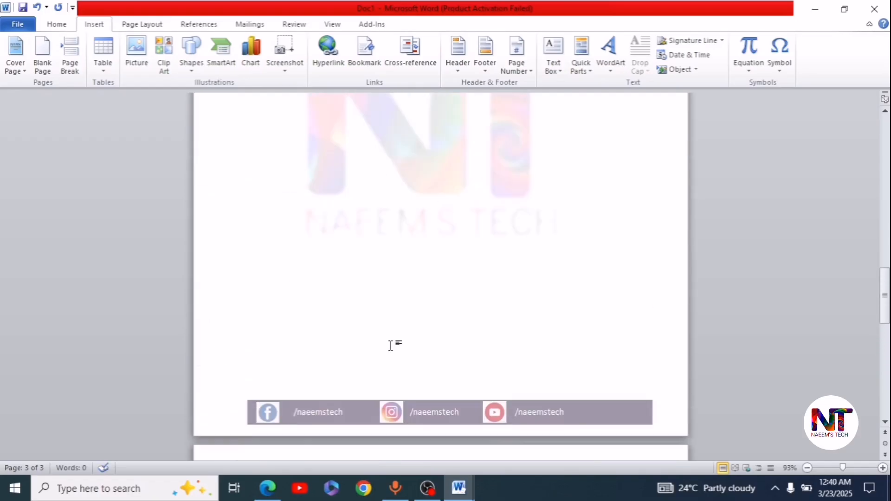
{"action": "scroll", "coordinate": [389, 325], "scroll_direction": "up", "scroll_amount": 20}
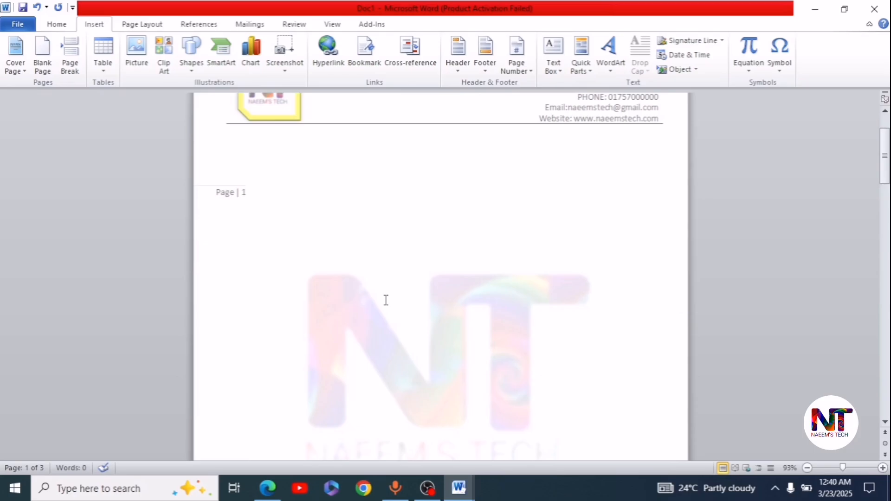
{"action": "scroll", "coordinate": [386, 301], "scroll_direction": "up", "scroll_amount": 3}
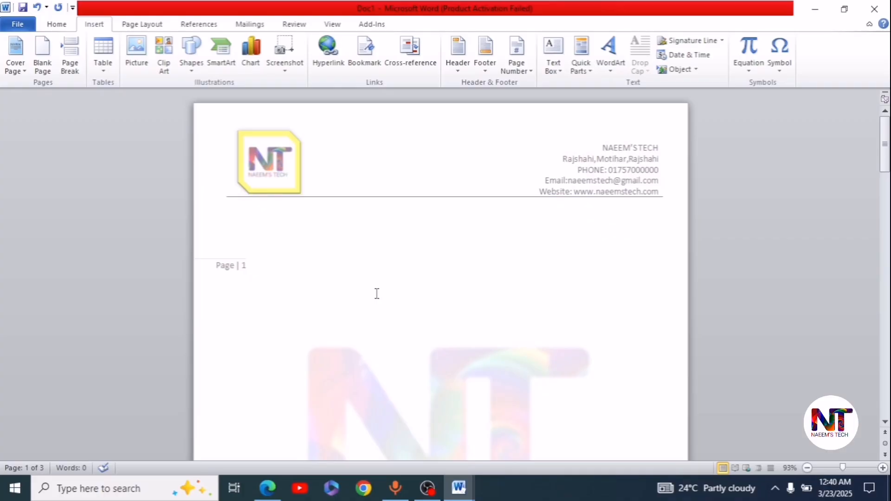
{"action": "key", "text": "ctrl+p"}
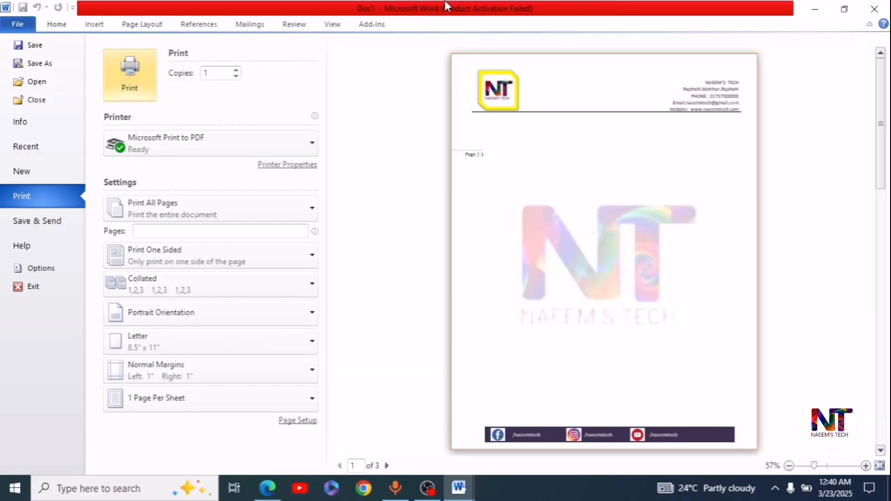